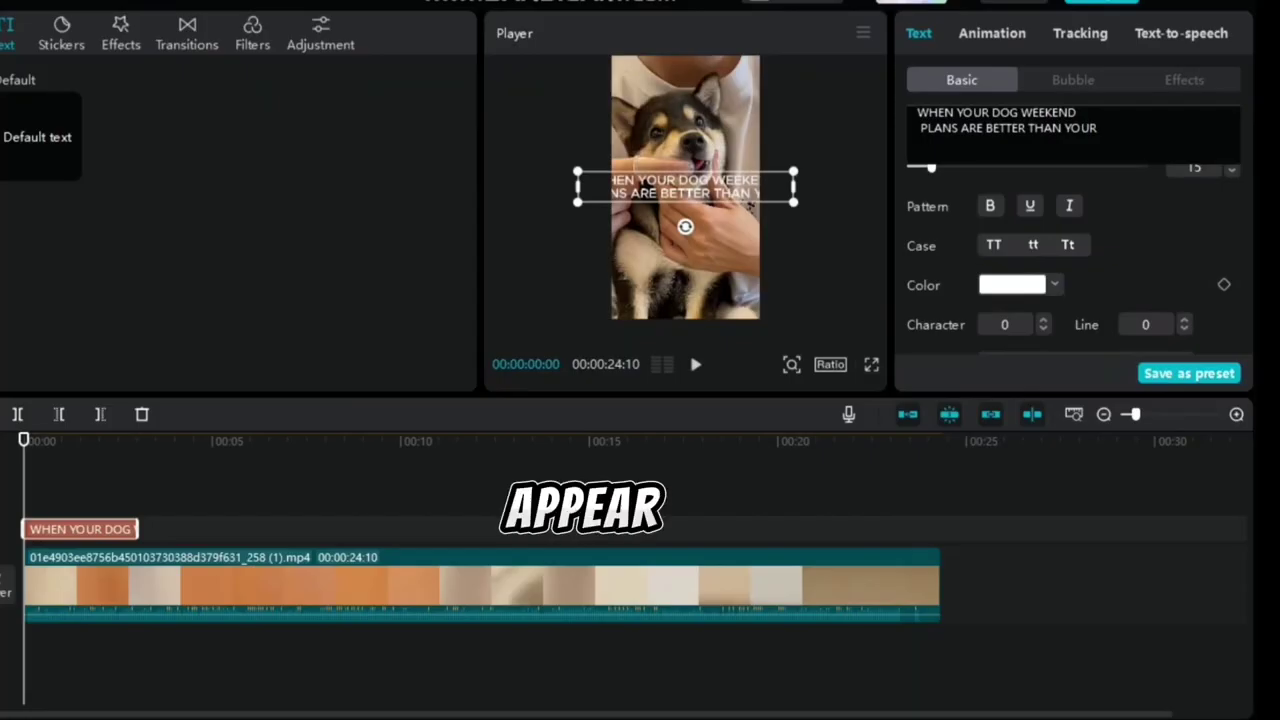
Apply the white preset style with a pink outline to the dog caption and set its font to Rubik
scroll(1075, 250, down, 10)
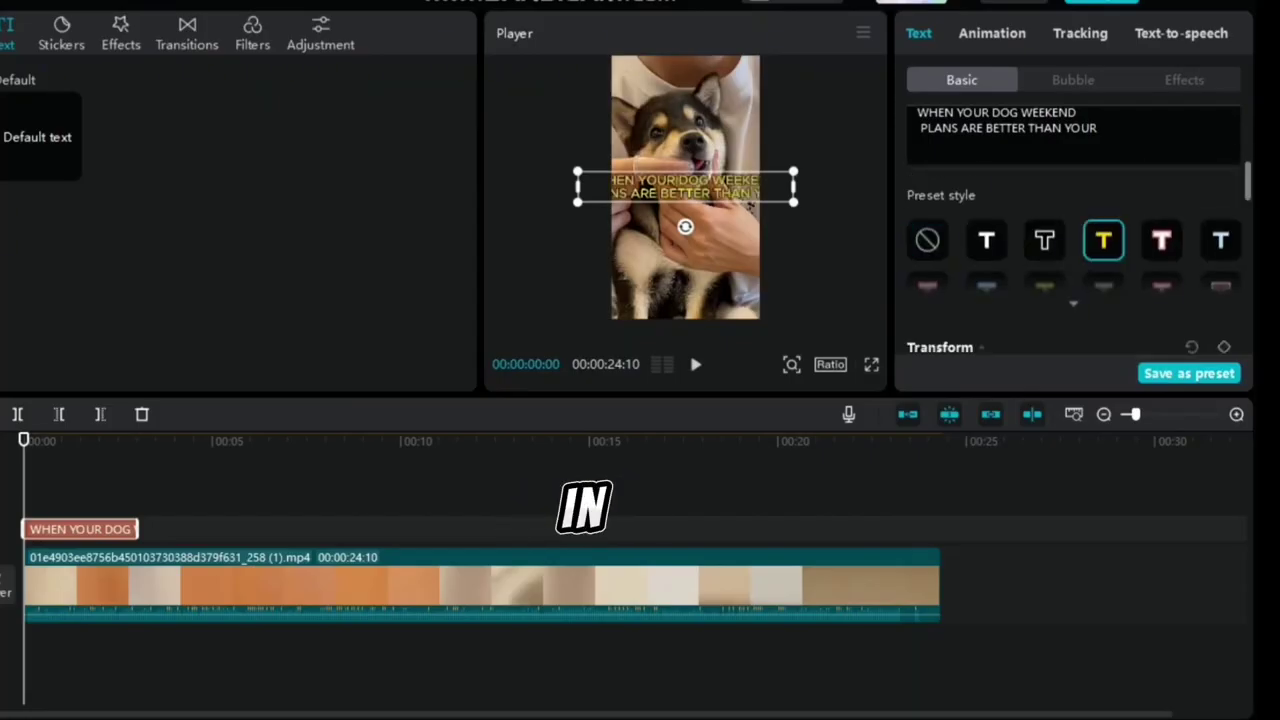
scroll(1075, 250, up, 10)
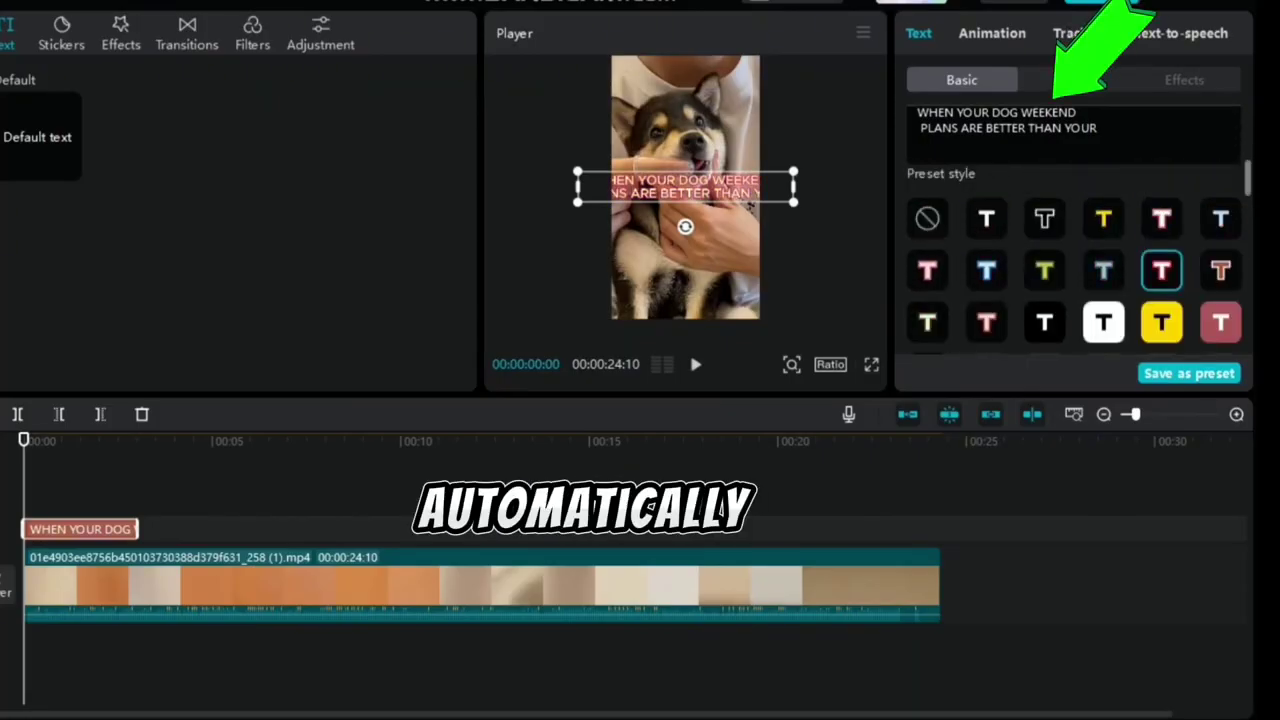
click(1069, 222)
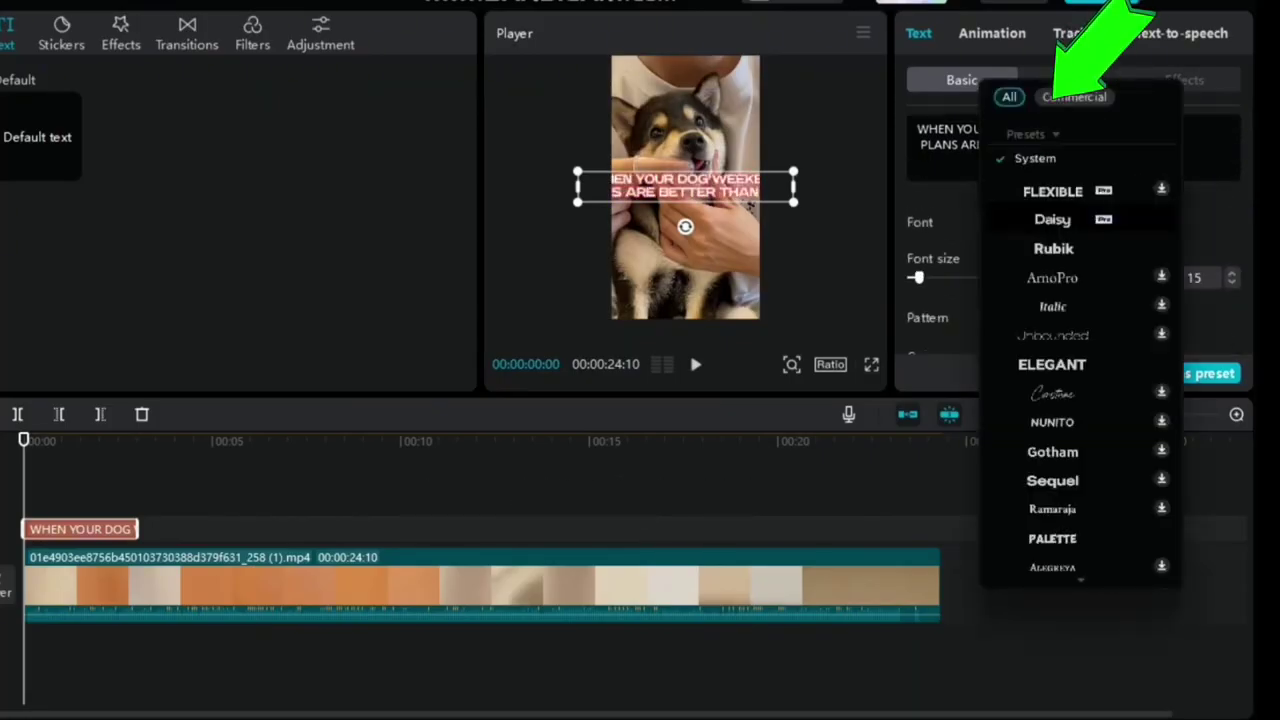
click(1052, 219)
key(Down)
key(Down)
key(Down)
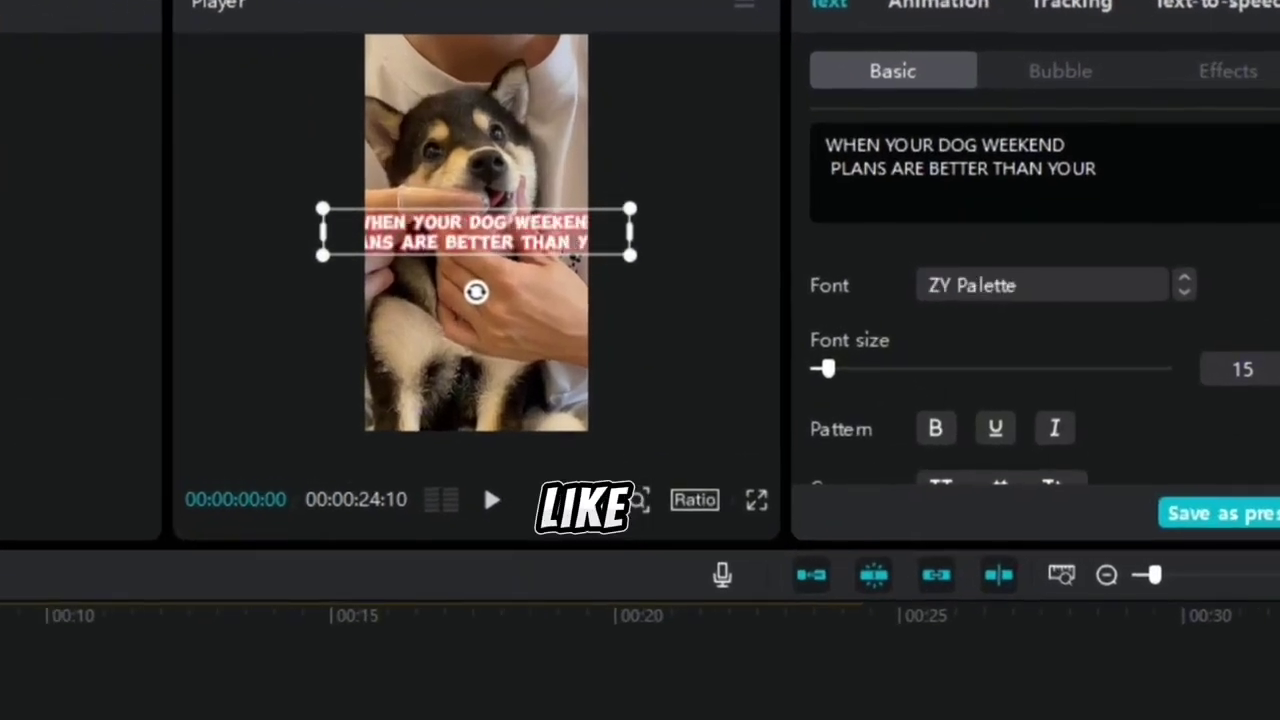
key(Up)
click(1041, 285)
key(Up)
key(Up)
key(Up)
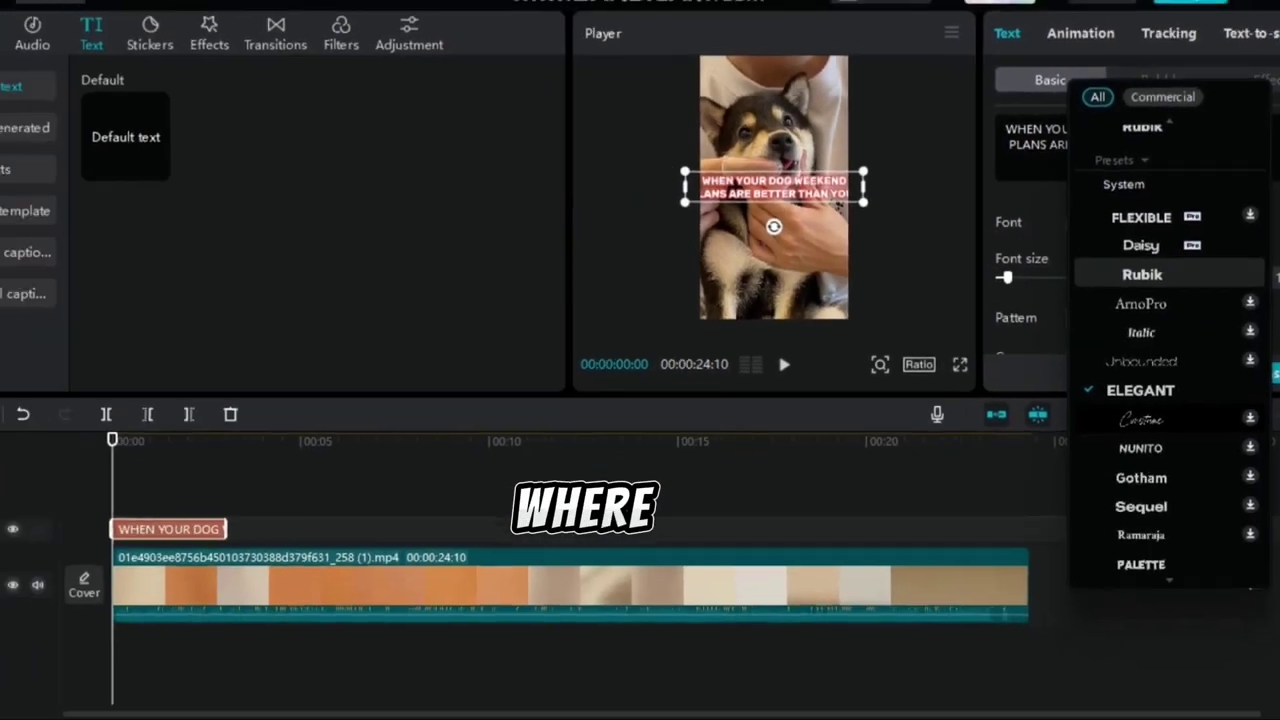
key(Escape)
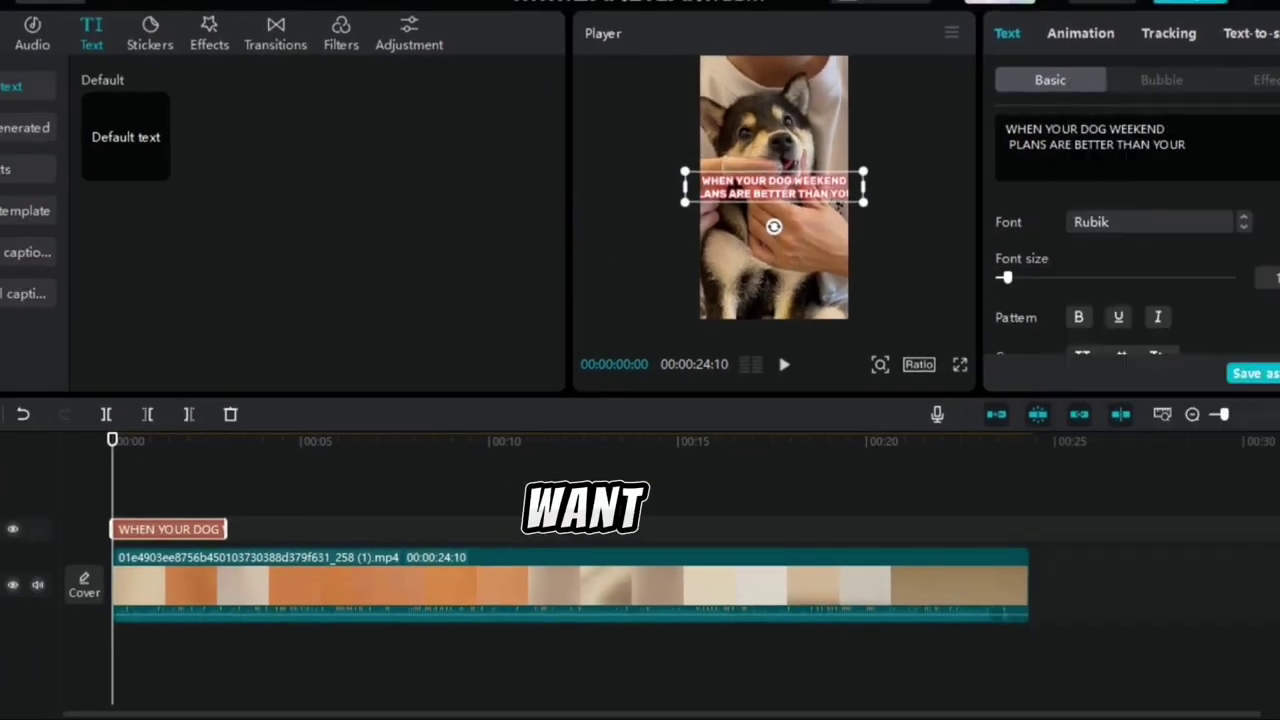
Move the dog caption to the lower edge of the video frame and give it the Flipping entrance animation
drag(779, 280, 785, 294)
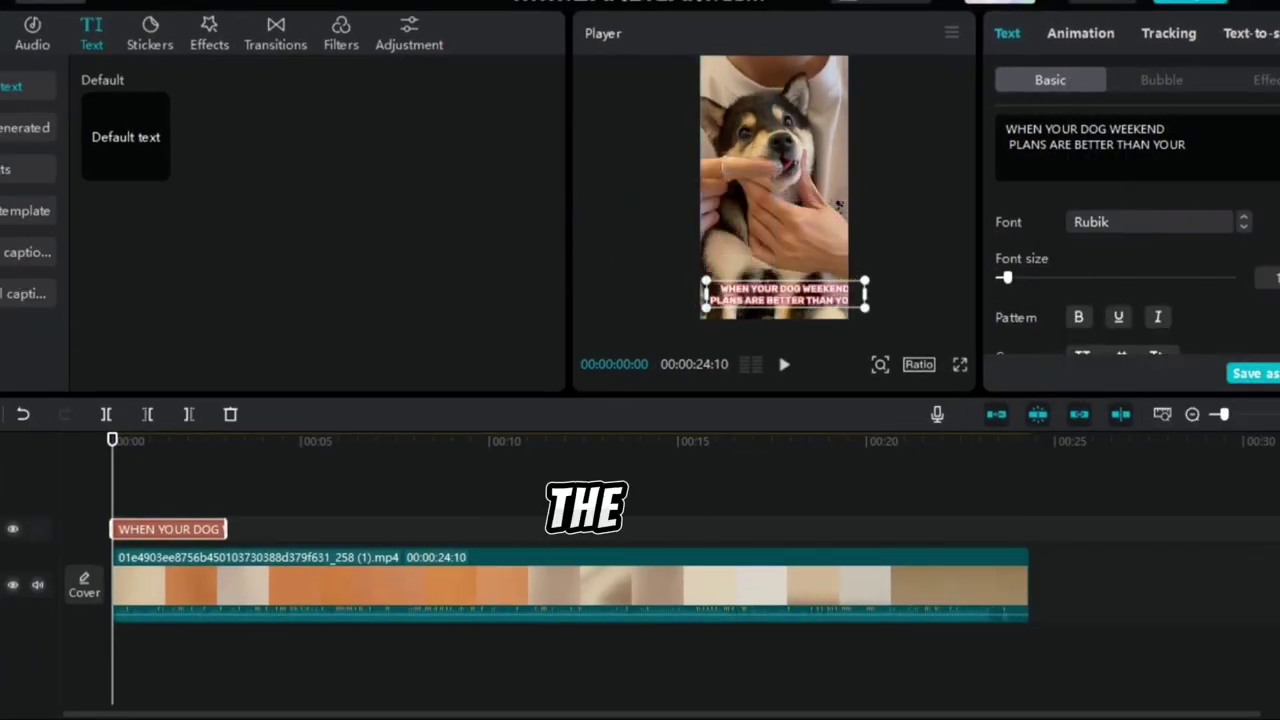
click(168, 529)
click(1080, 33)
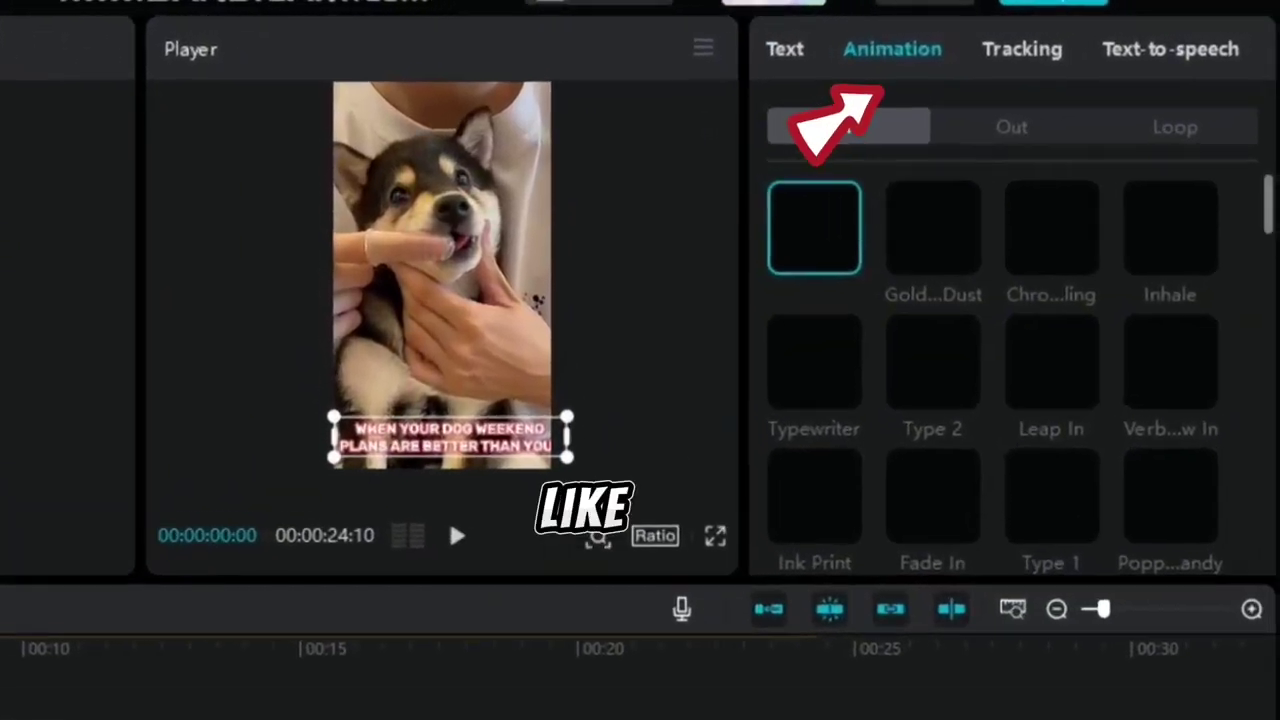
scroll(1037, 330, down, 3)
click(983, 356)
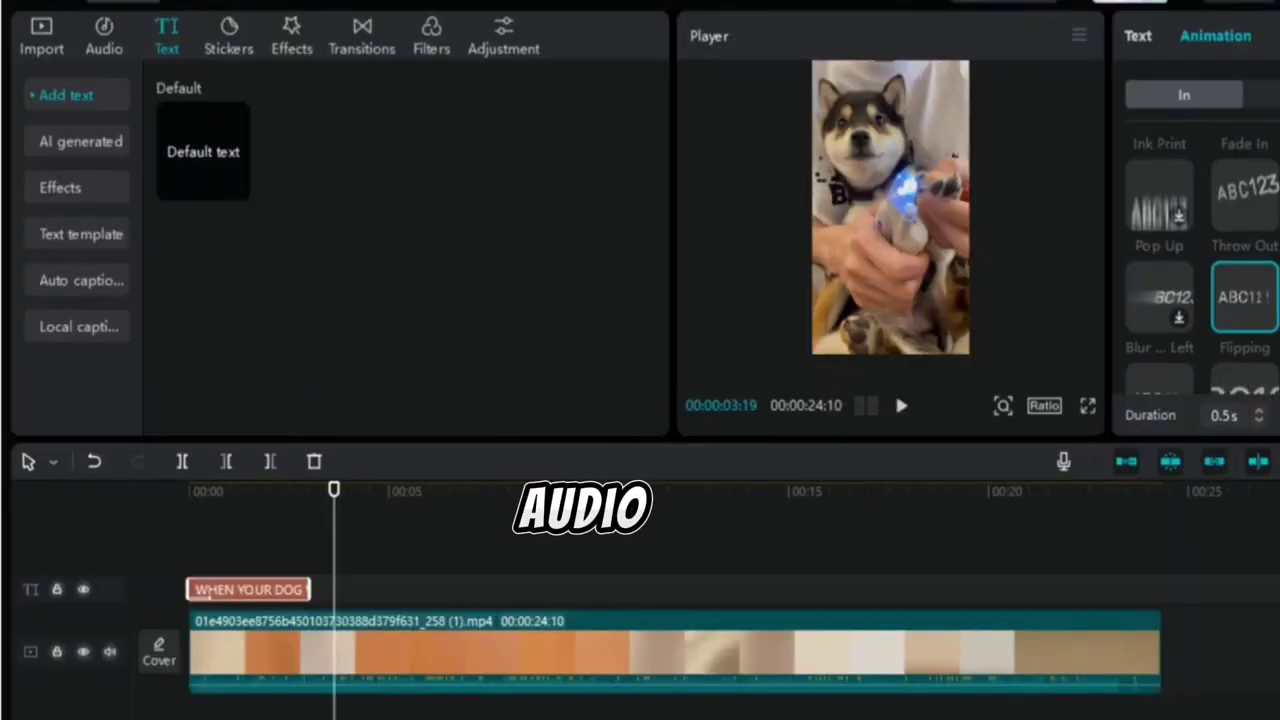
Search the music library for MEME SONG and add Powerful Meme at the start of the timeline below the video
click(104, 30)
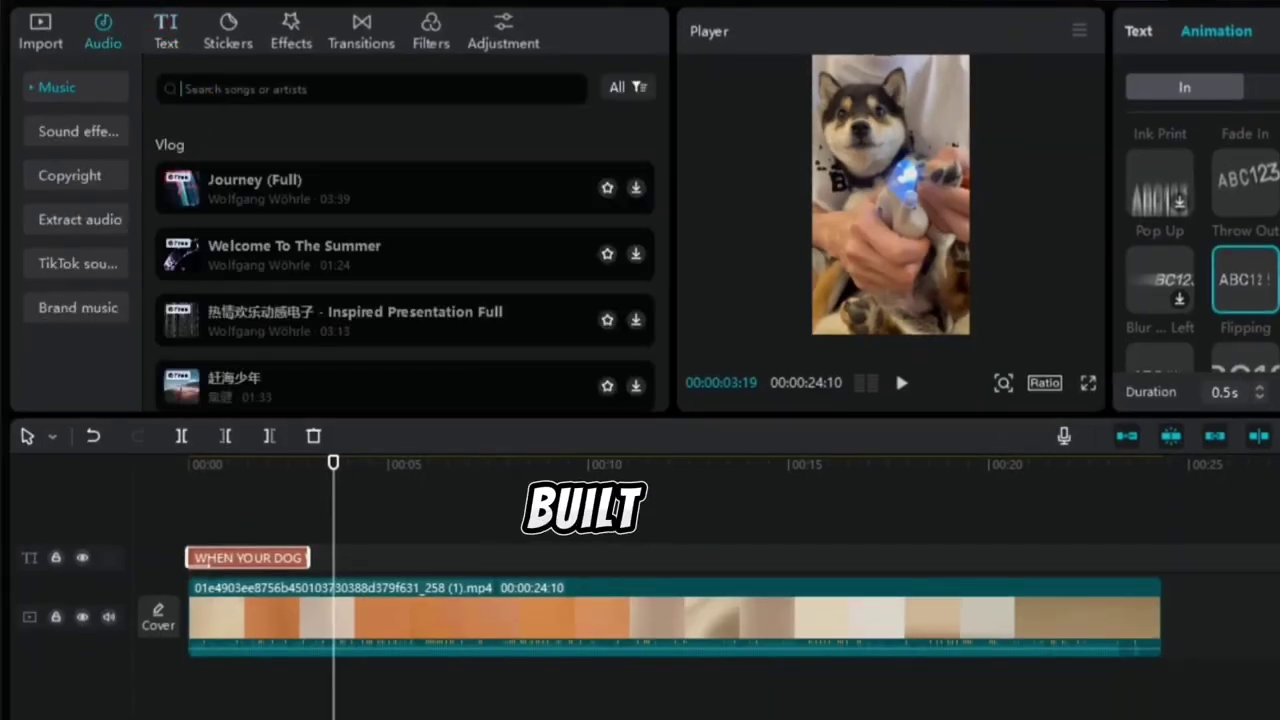
text(M)
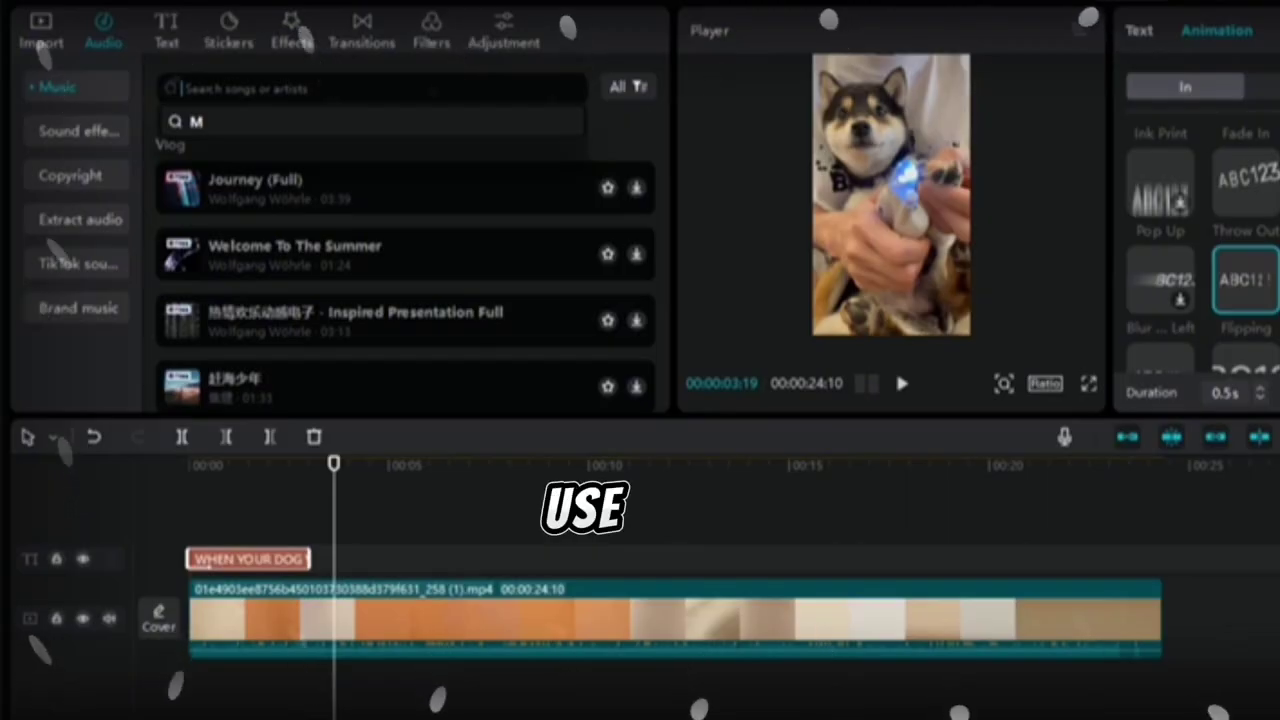
text(EME SONG)
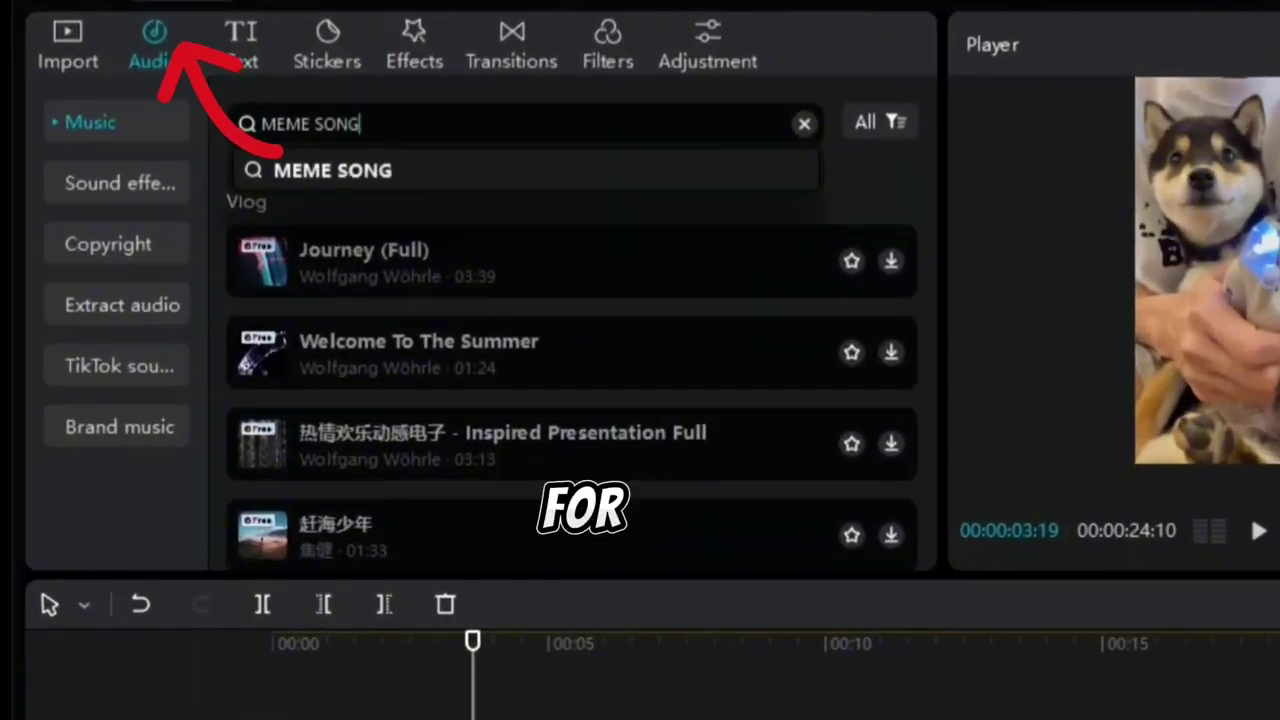
key(Return)
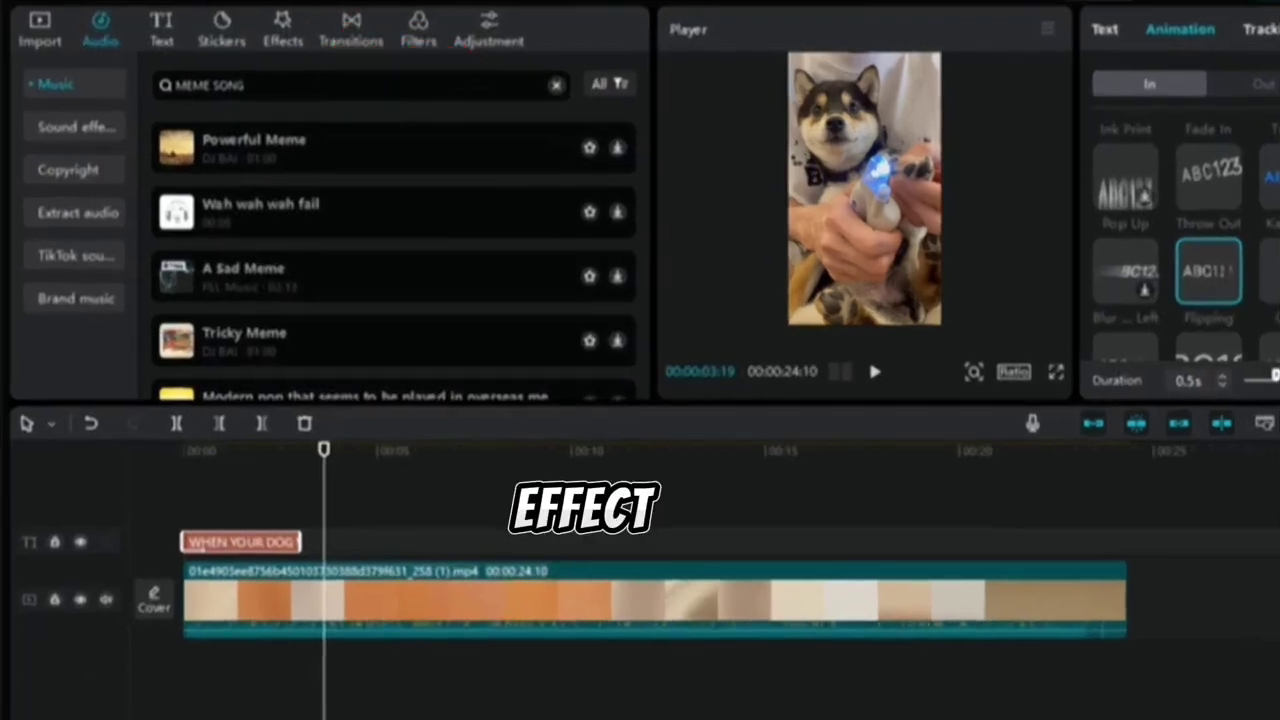
drag(200, 147, 171, 677)
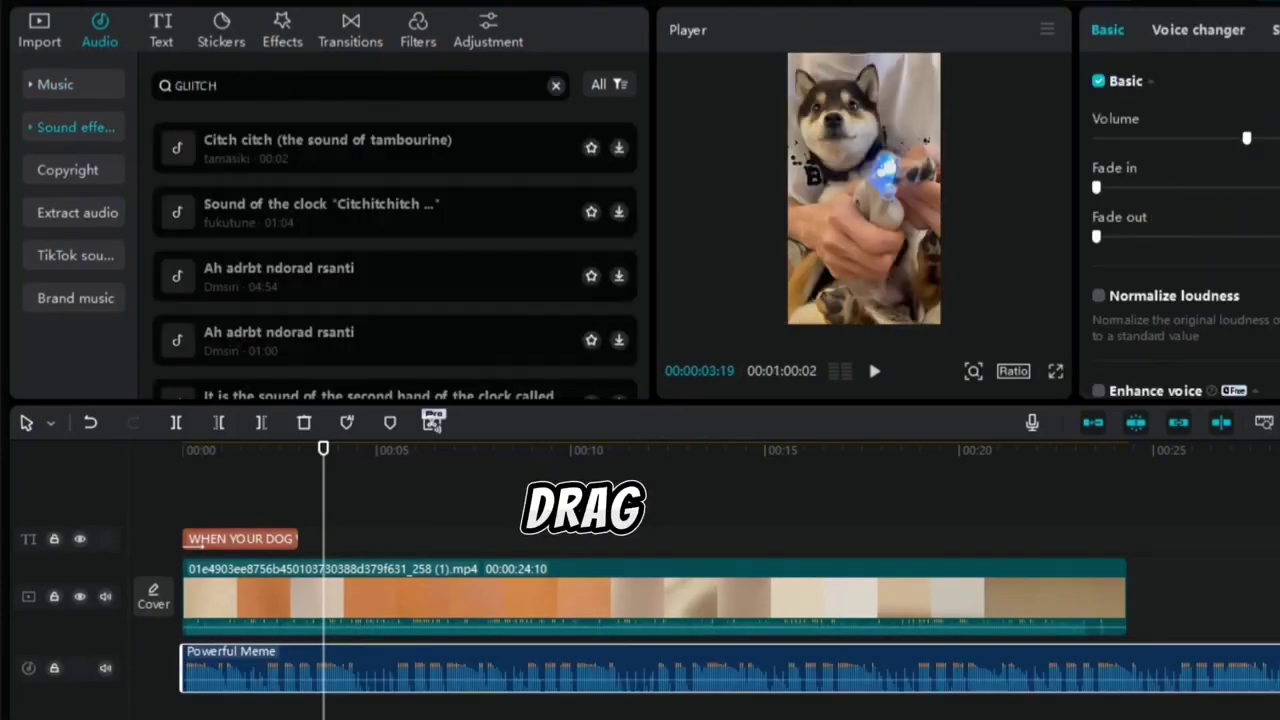
Search the sound effects for CAM SHORT
key(BackSpace)
key(BackSpace)
key(BackSpace)
key(BackSpace)
key(BackSpace)
key(BackSpace)
key(BackSpace)
text(CAM SHORT)
key(Return)
Search the sound effects for PAPER CRUMBLE and place Crumpled paper below the music at about 10 seconds
key(BackSpace)
key(BackSpace)
key(BackSpace)
key(BackSpace)
key(BackSpace)
key(BackSpace)
key(BackSpace)
key(BackSpace)
key(BackSpace)
text(PAPER CRUMBLE)
key(Return)
drag(257, 140, 590, 690)
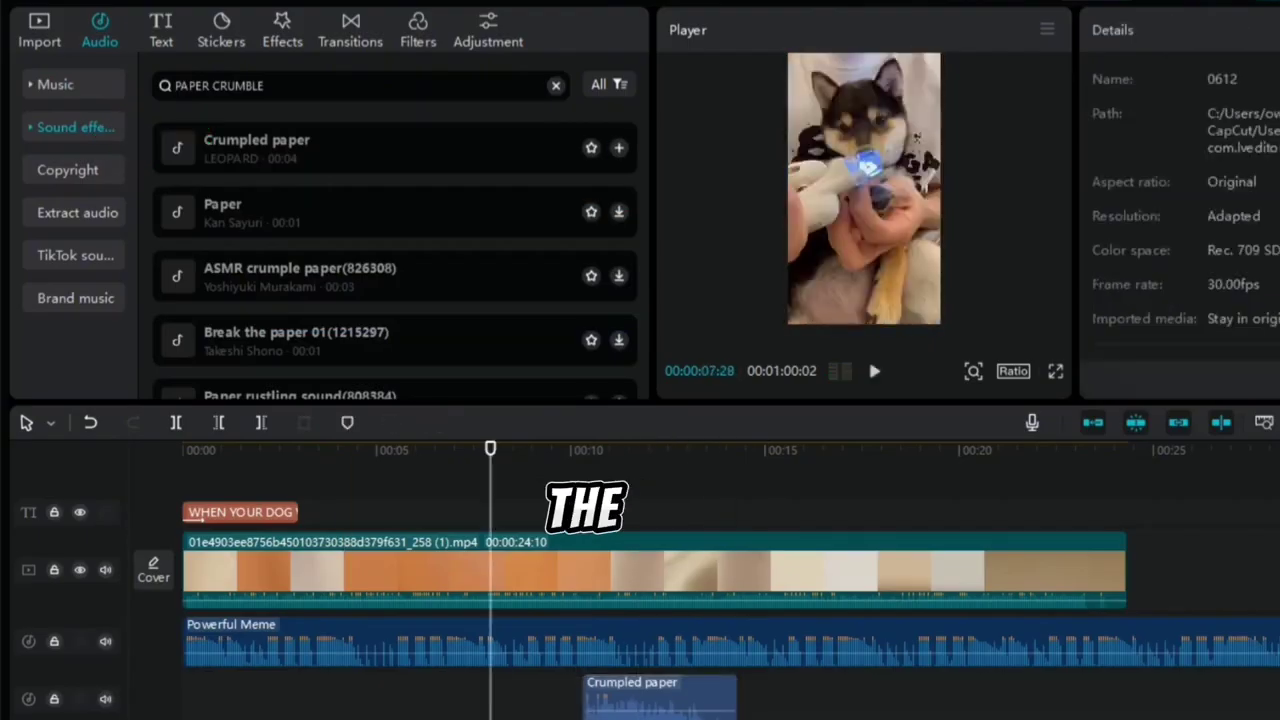
Browse the video effects and place one above the video clip at about 16 seconds
click(282, 30)
scroll(400, 256, down, 2)
scroll(400, 256, down, 10)
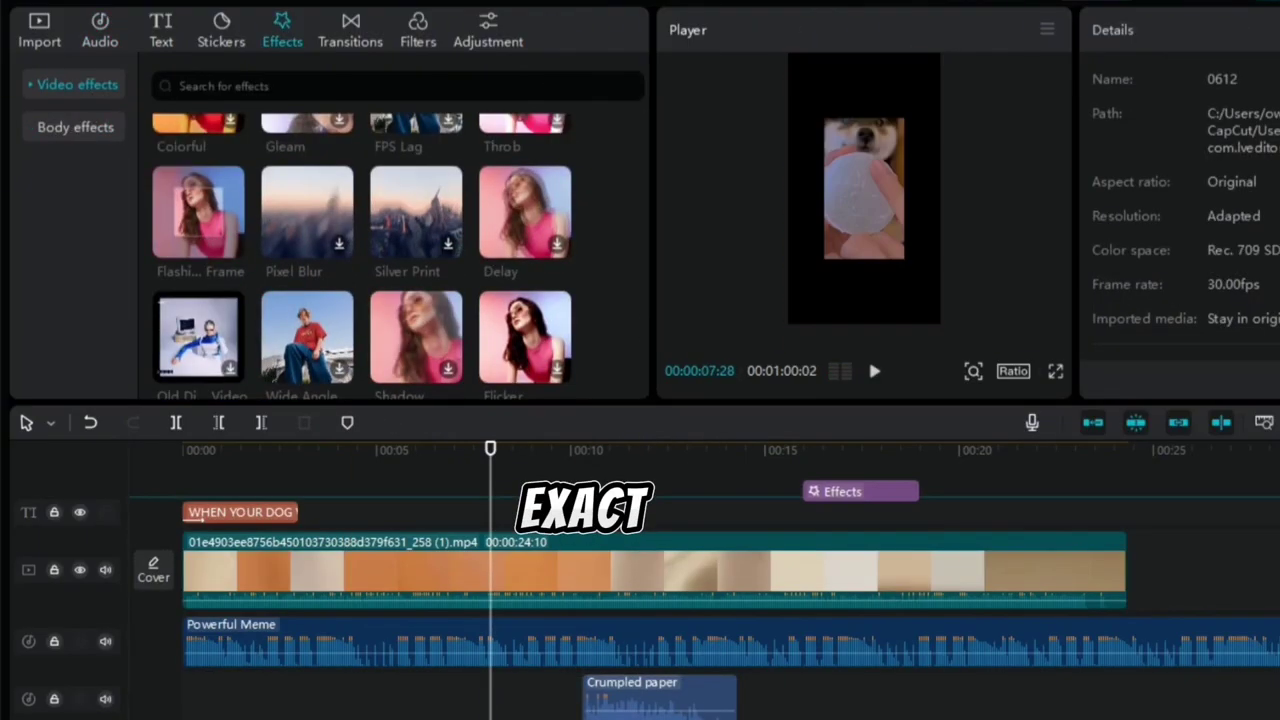
Play back the edited dog video and export it as a 1080P, H.264 mp4 at 30fps
click(870, 365)
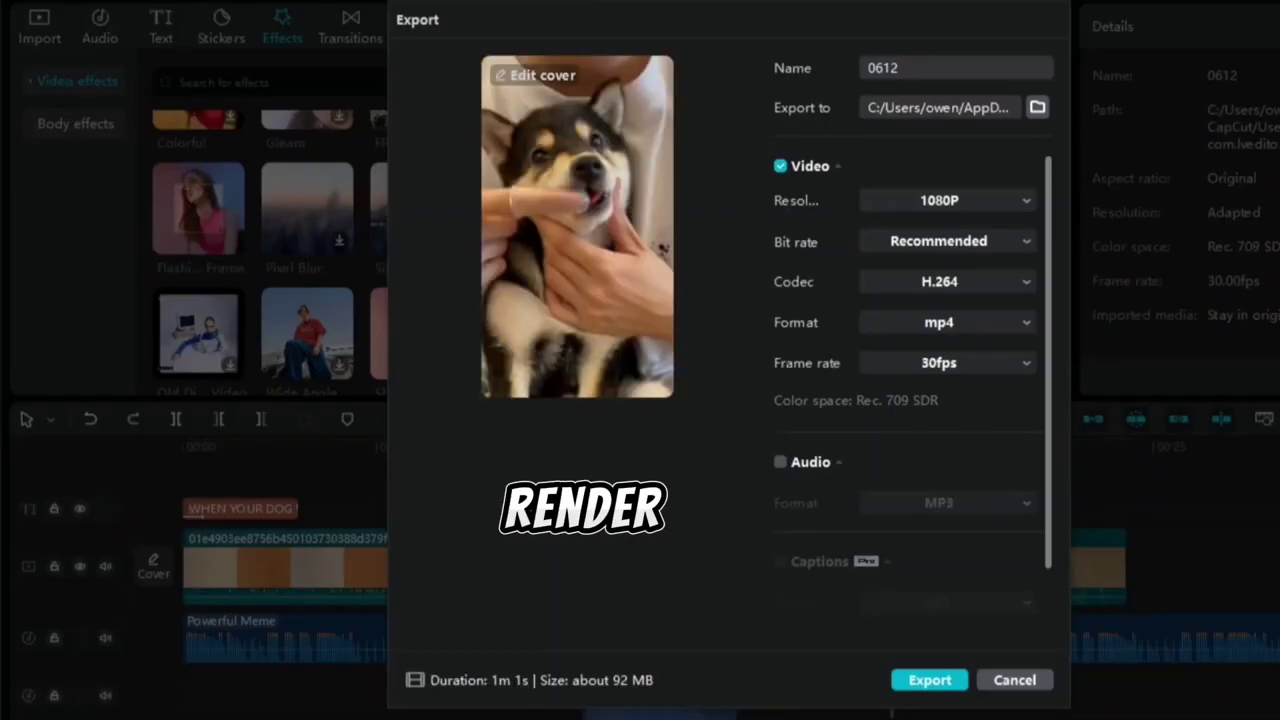
key(Return)
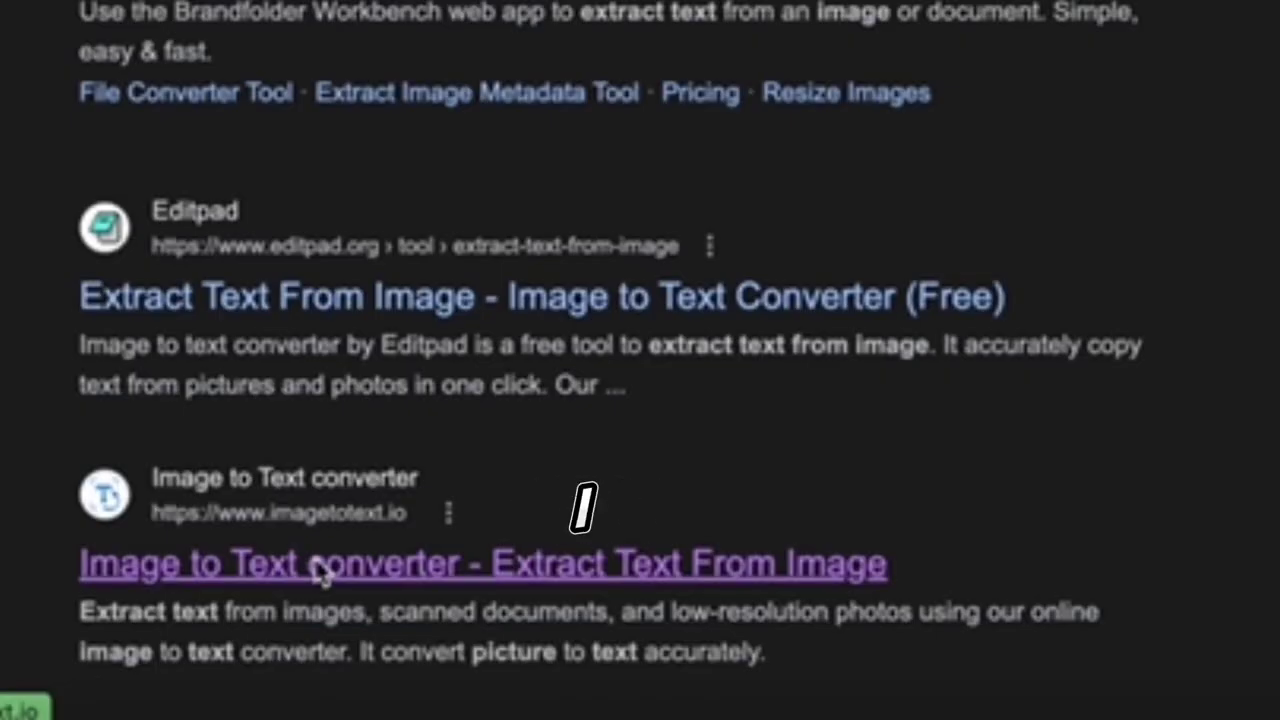
Open the imagetotext.io converter in the browser, upload WhatsApp Image 2024-06-13 at 17.00.47.jpeg and extract its text
click(318, 566)
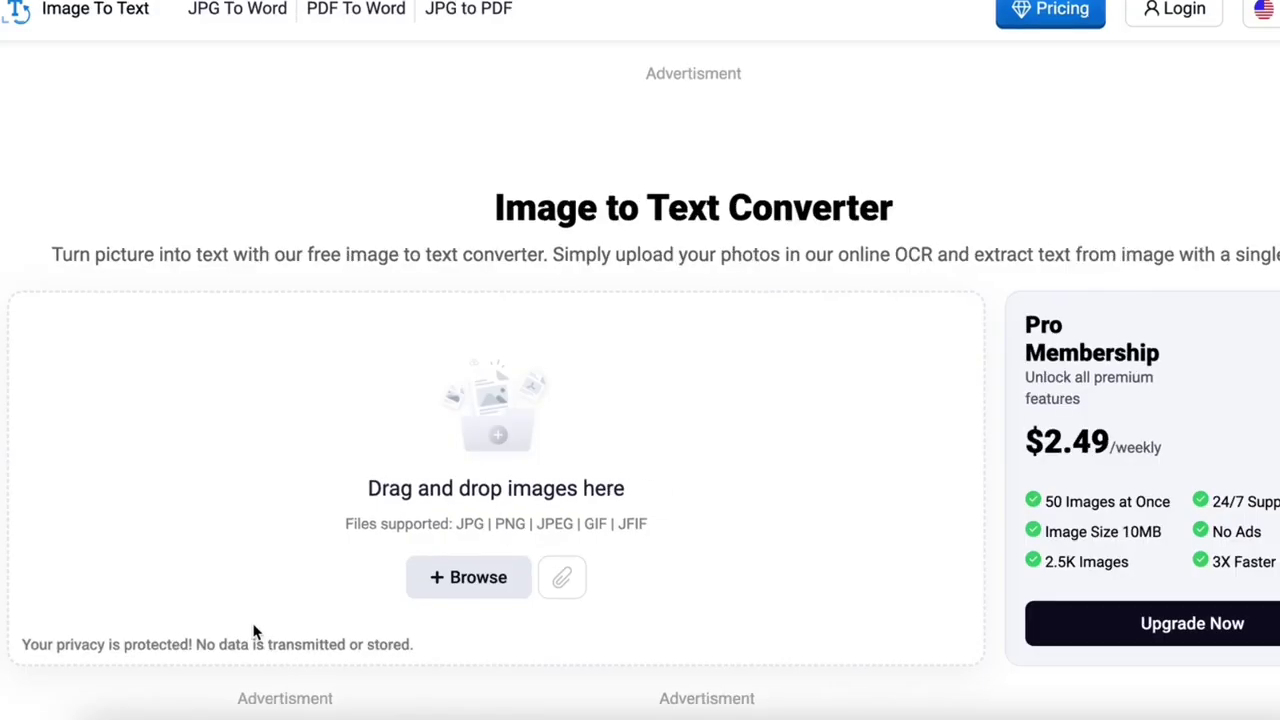
click(459, 588)
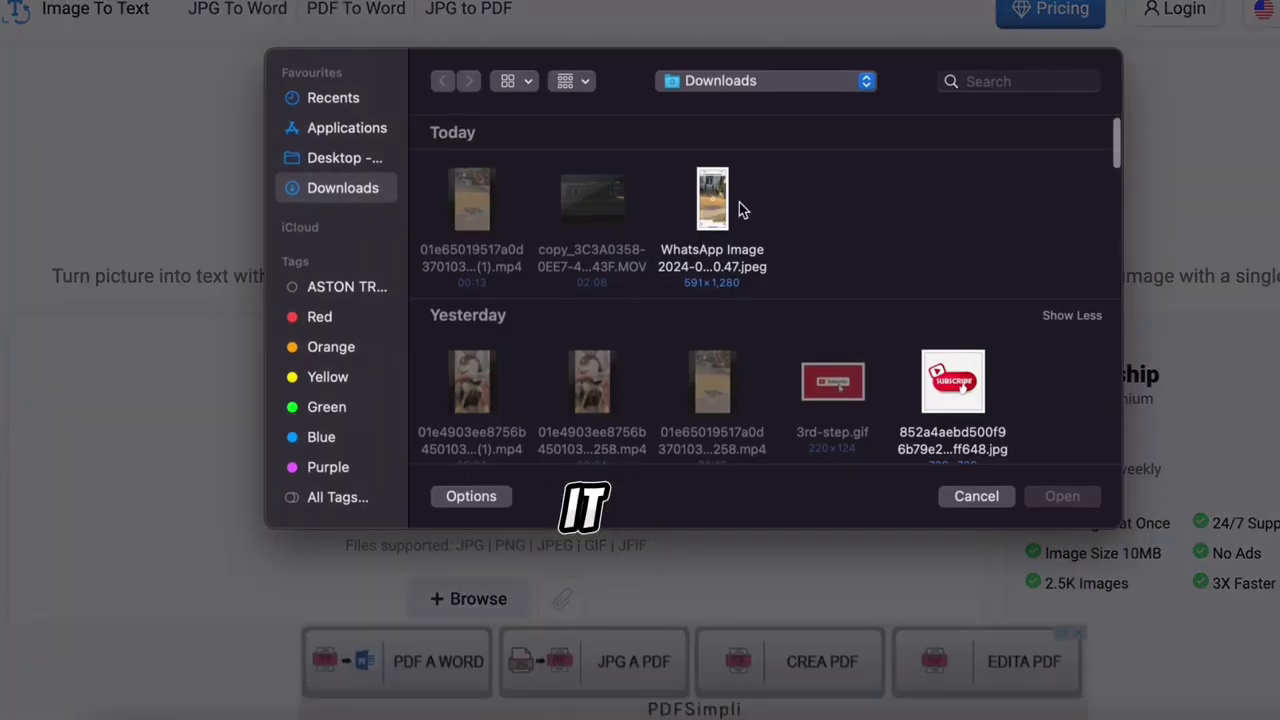
click(1060, 496)
scroll(1057, 500, down, 4)
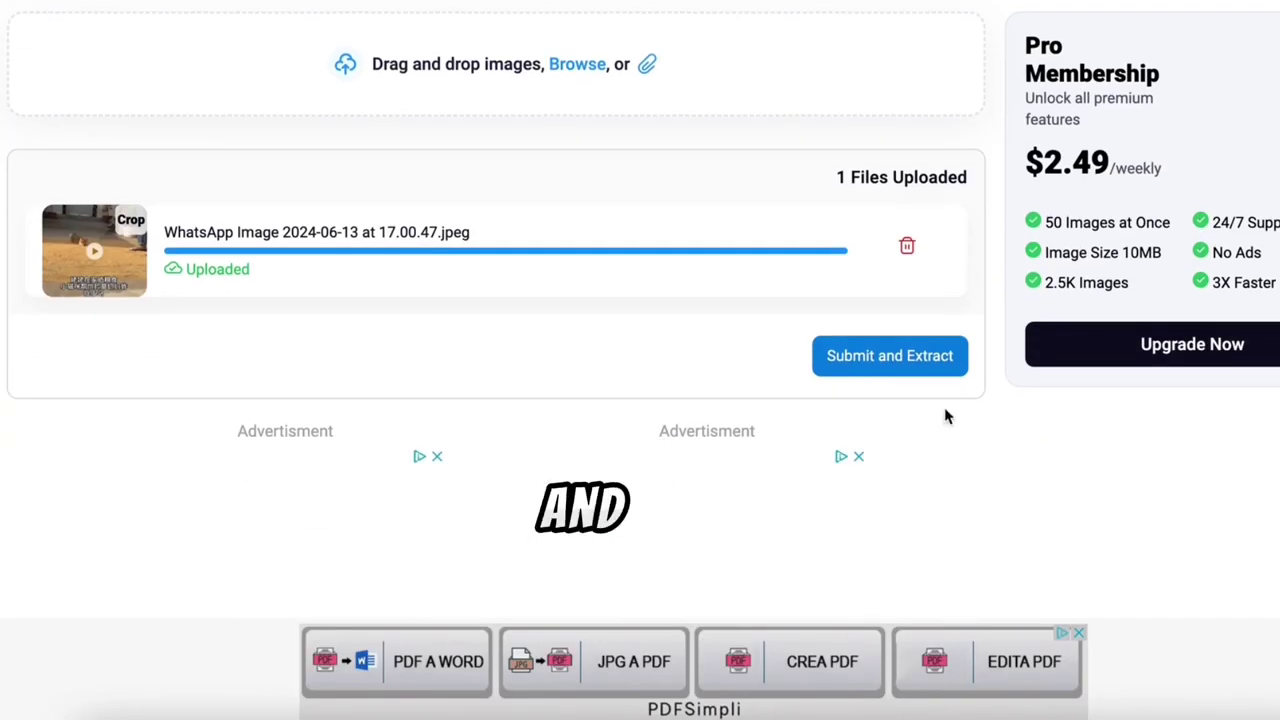
click(890, 358)
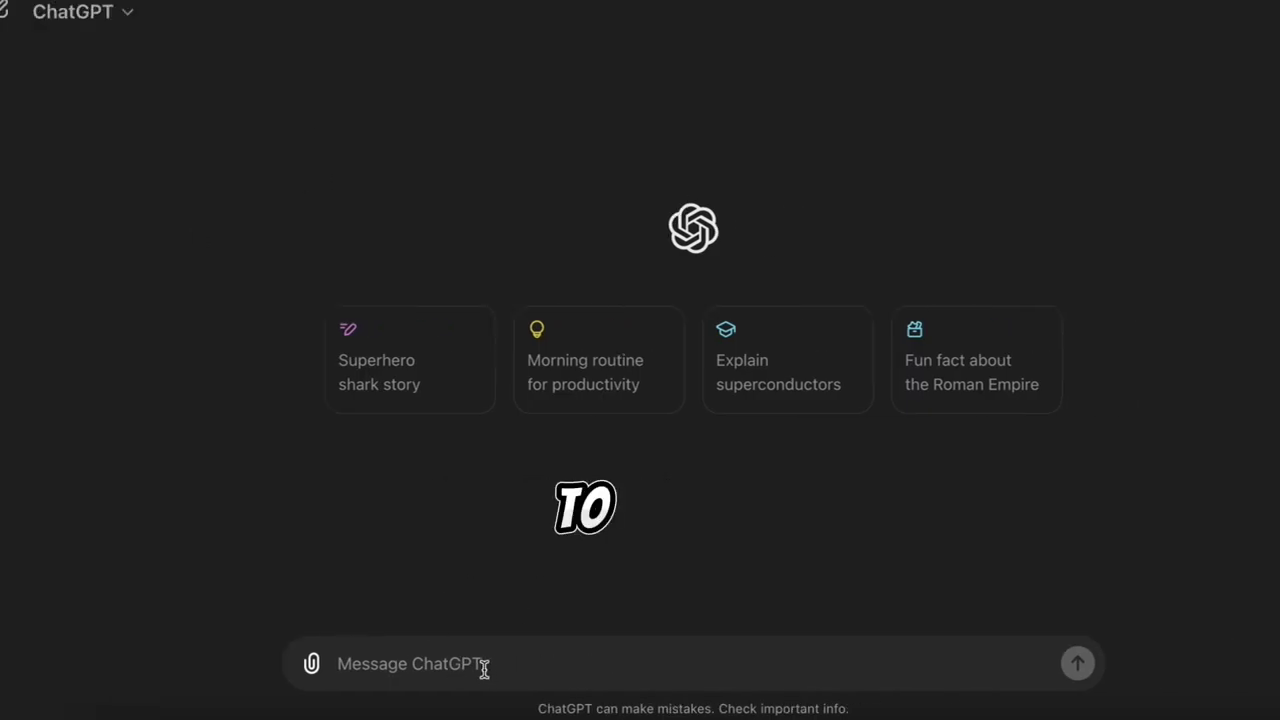
Ask ChatGPT to translate to English: 姥姥在家晒粮食 小猫咪帮忙捡草抓蚂蚱 捉小鸟
text(h)
text(姥姥在家晒粮食 小猫咪帮忙捡草抓蚂蚱 捉小鸟)
key(Return)
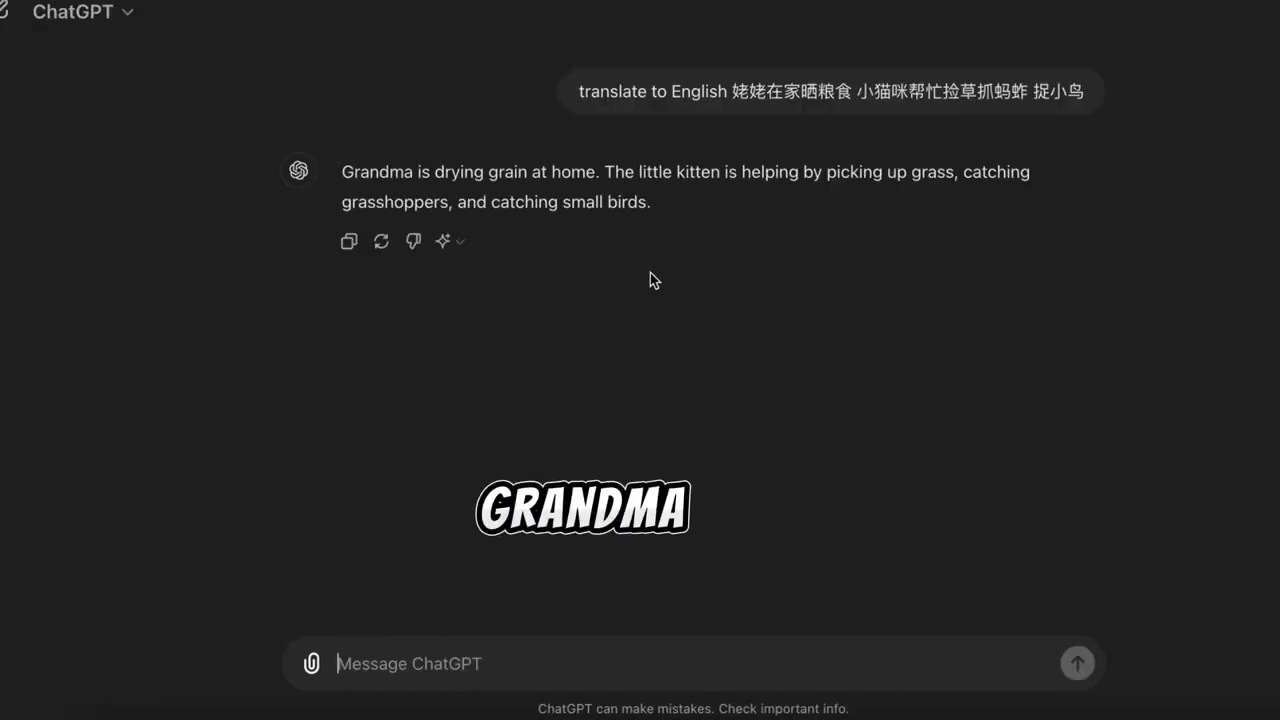
Ask ChatGPT to "make the text humorous" for the translated kitten caption
text(make the text humouroi)
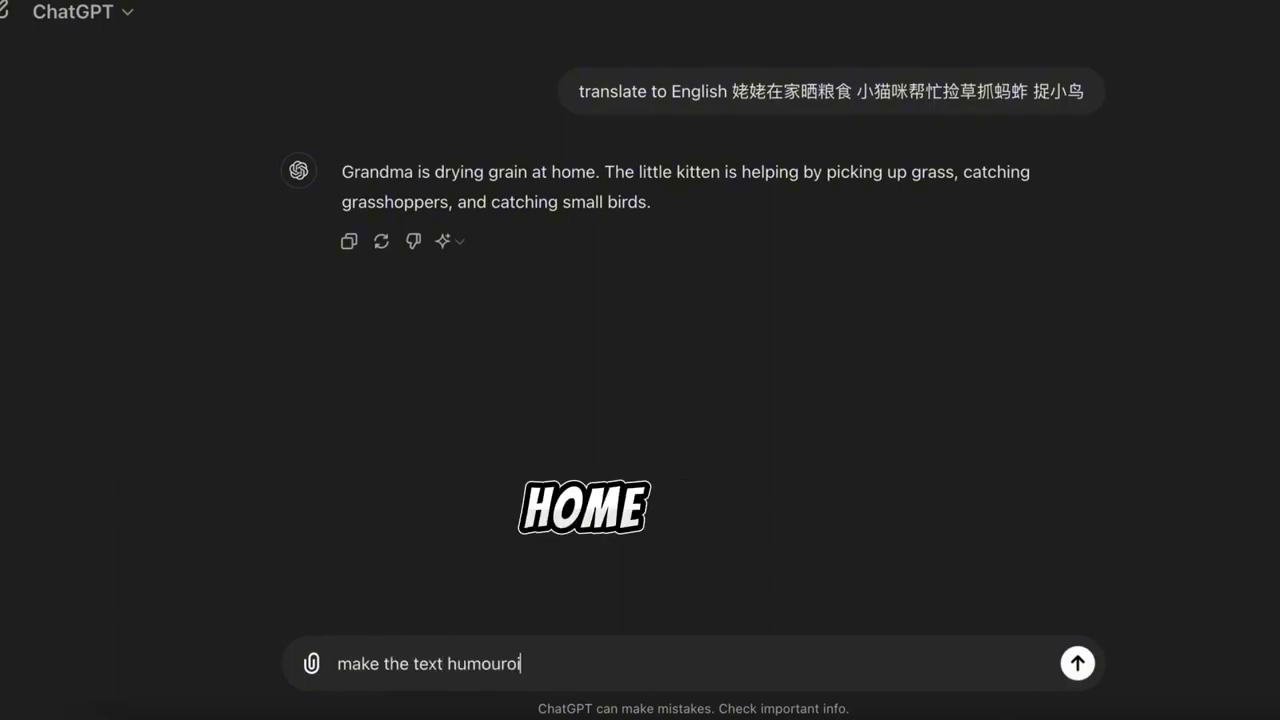
text(rous)
key(Return)
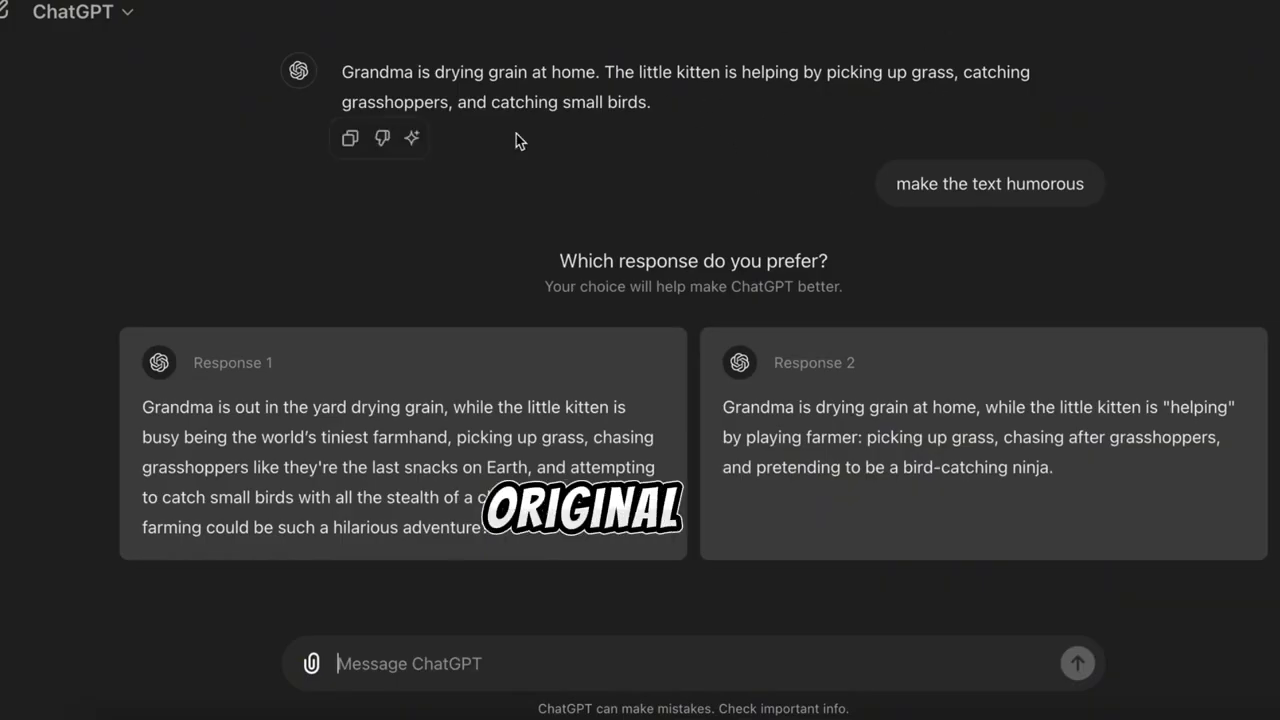
click(4, 12)
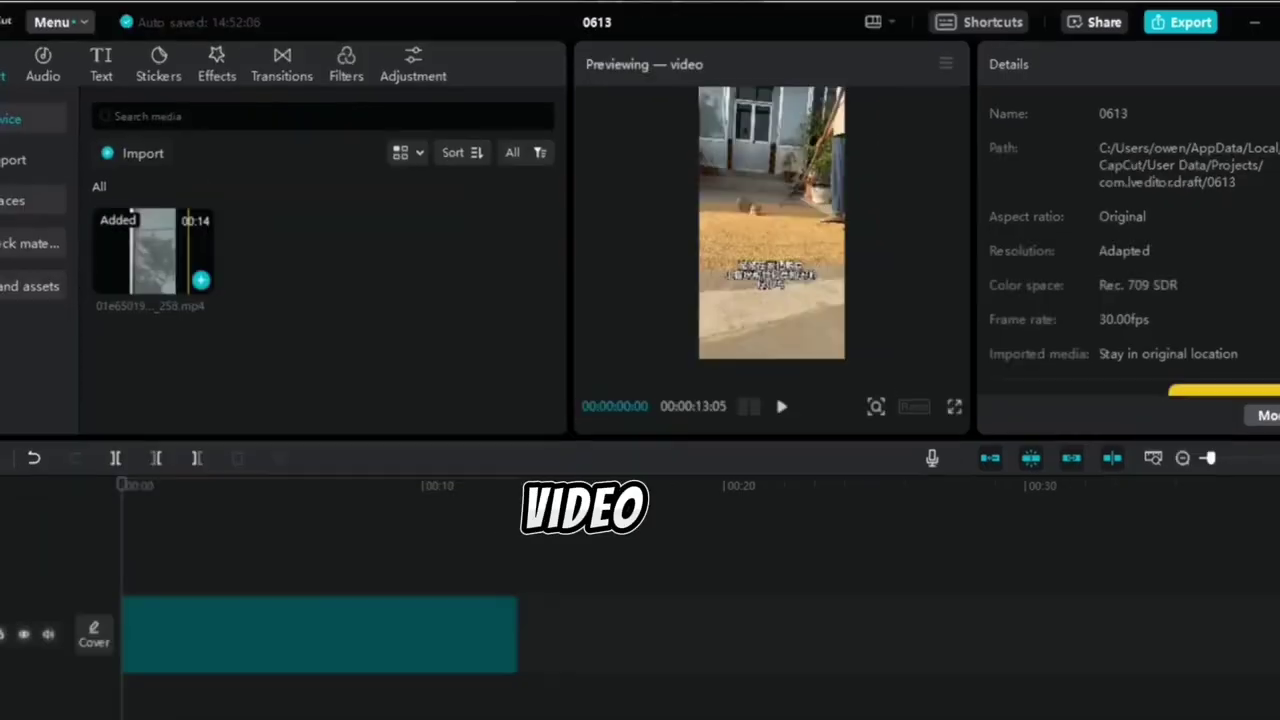
Switch to CapCut project 0613, play the kitten video and select its clip on the timeline
key(space)
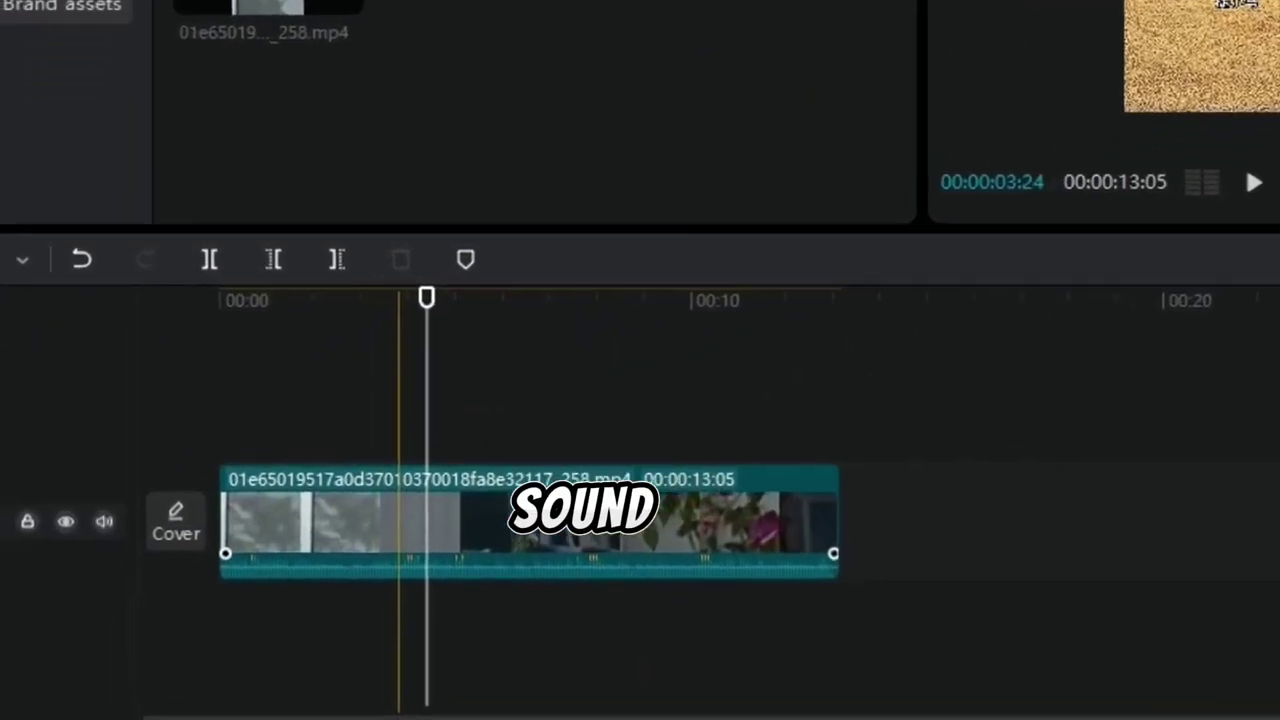
click(399, 521)
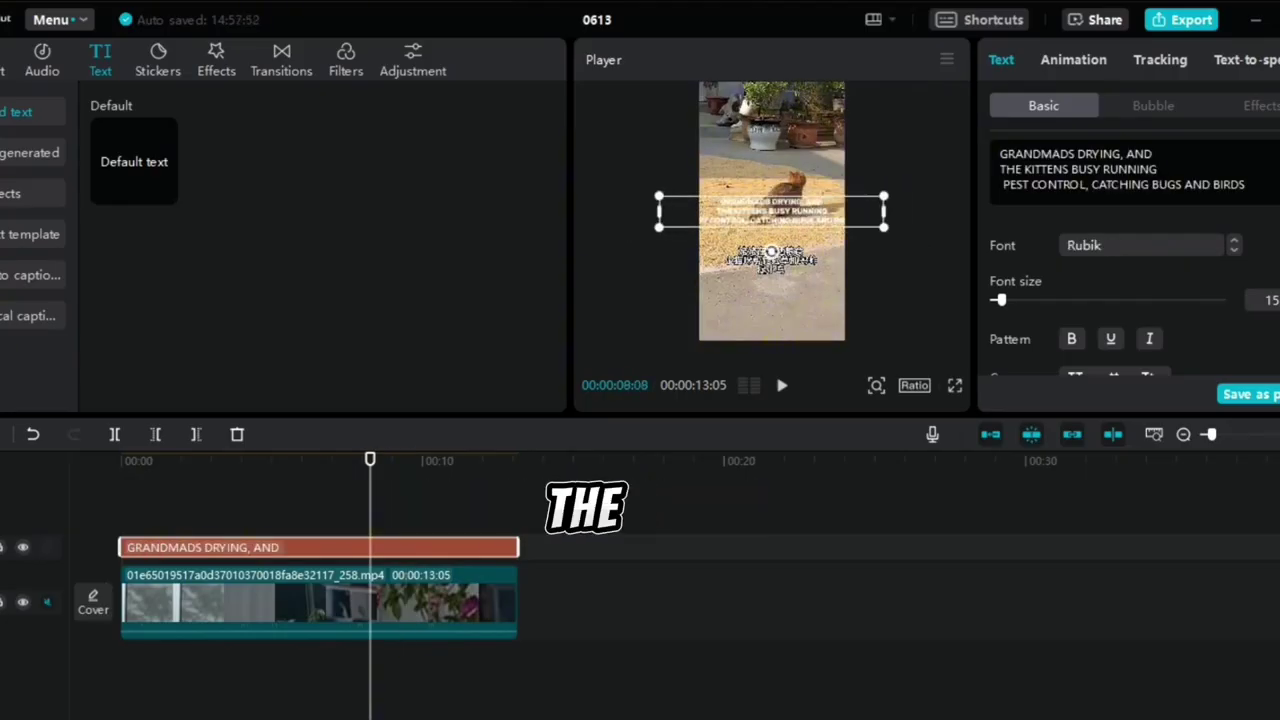
Set the kitten caption's font to Coda-Heavy at size 18 and apply the preset with black text on yellow
click(1140, 245)
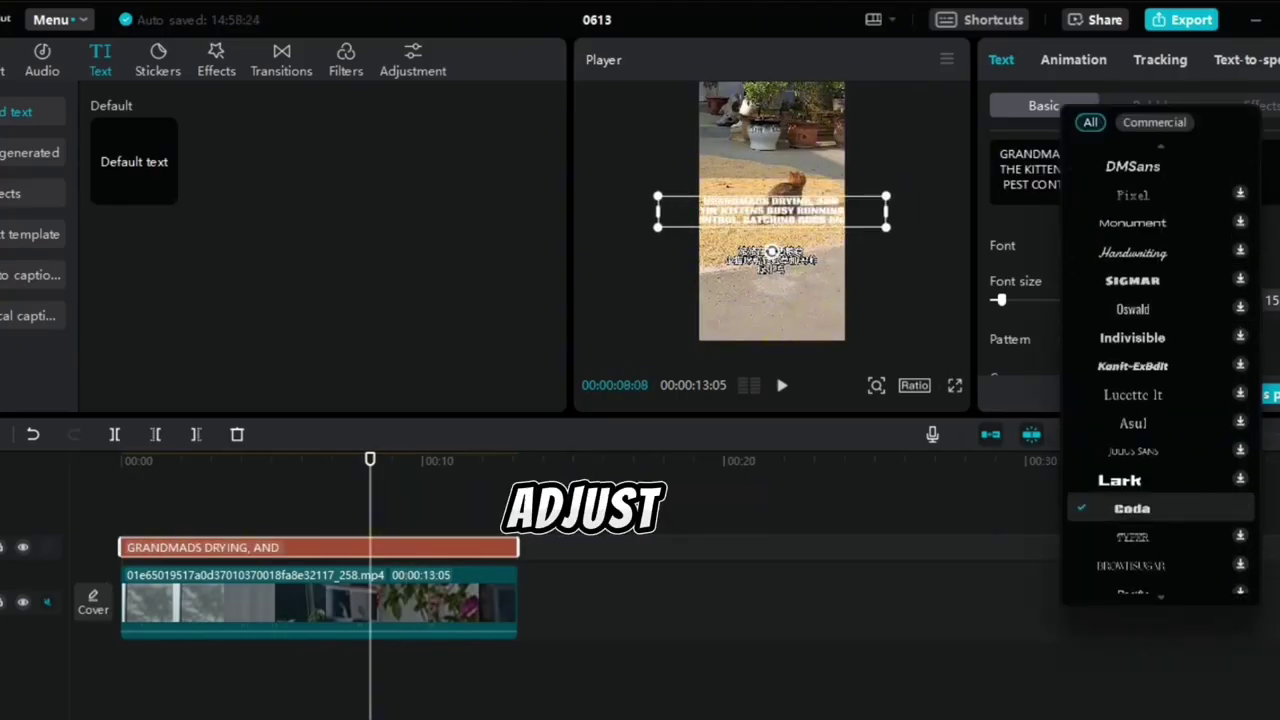
click(1129, 508)
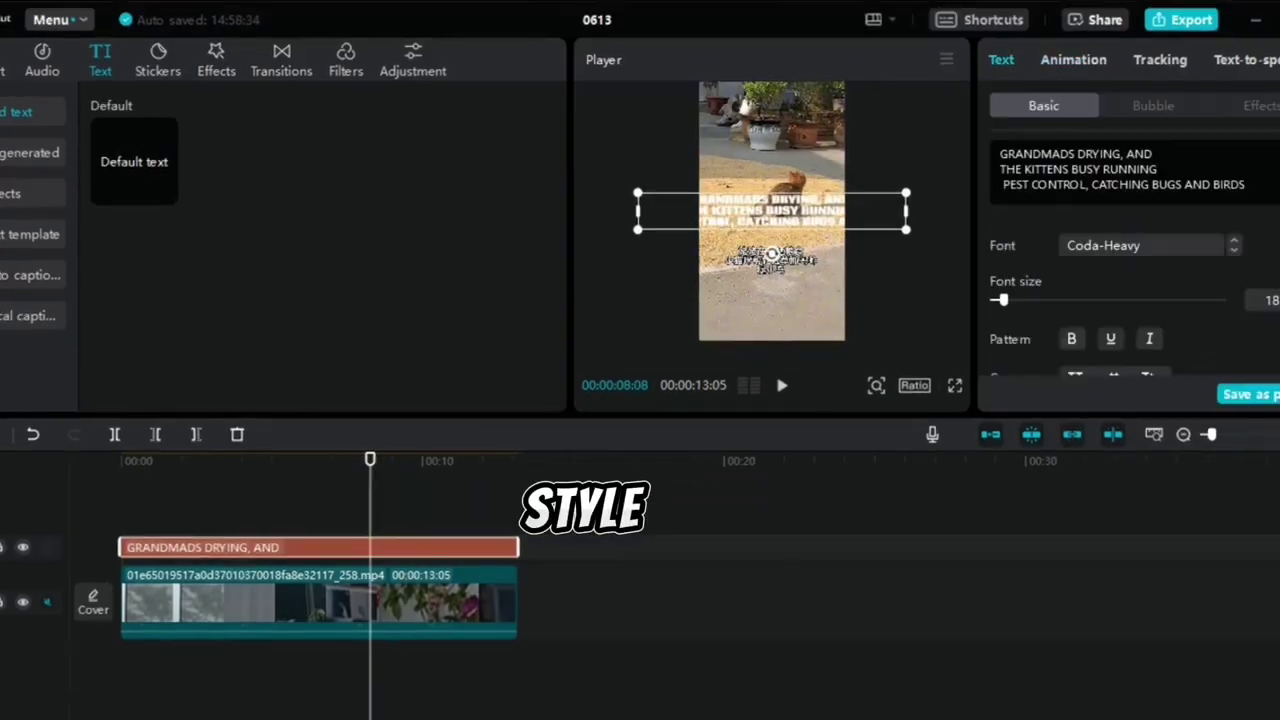
scroll(1134, 280, down, 5)
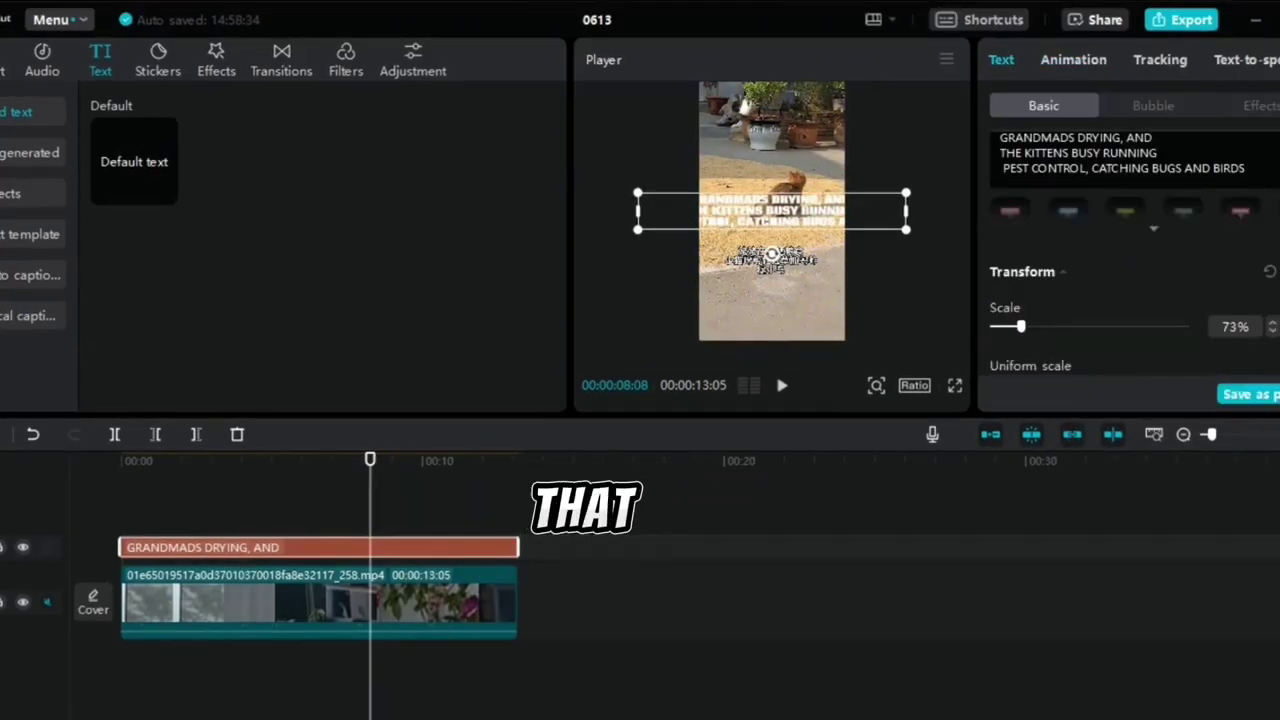
click(1154, 232)
scroll(1134, 280, up, 1)
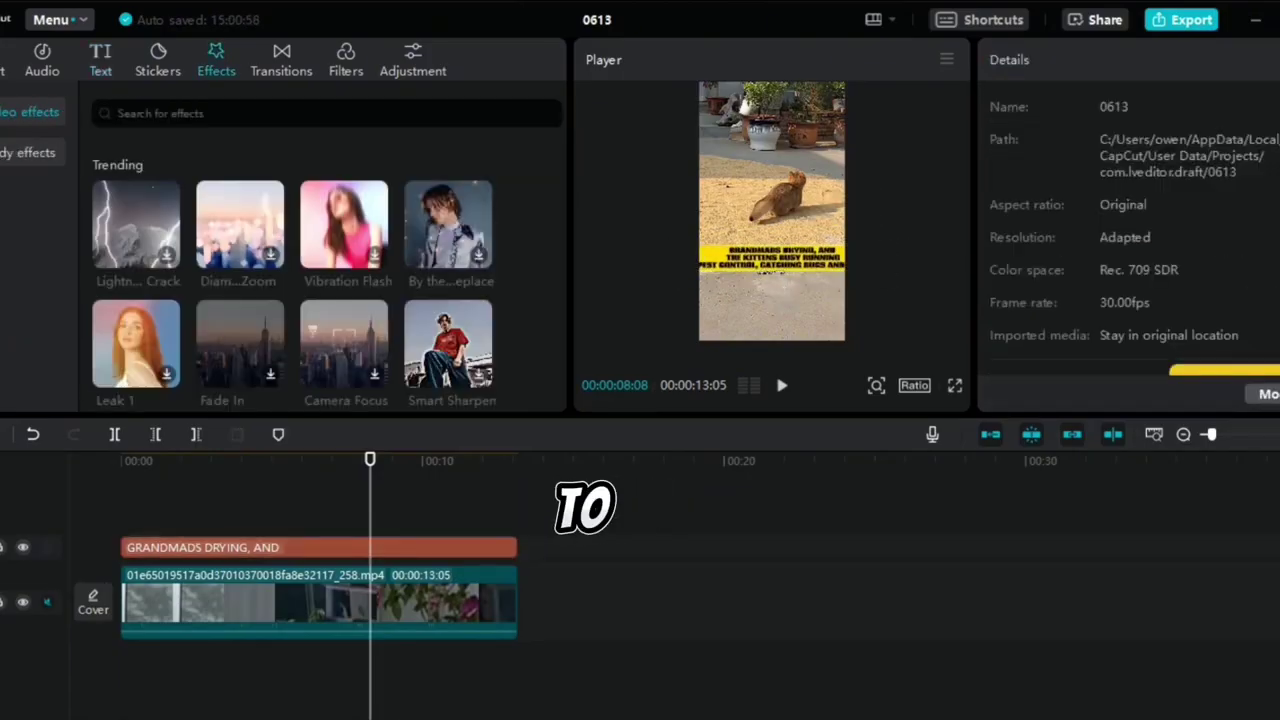
Add the Surface Blur effect at about 6.5 seconds and the TV Colored Lines effect at about 1 second above the caption
scroll(292, 276, down, 10)
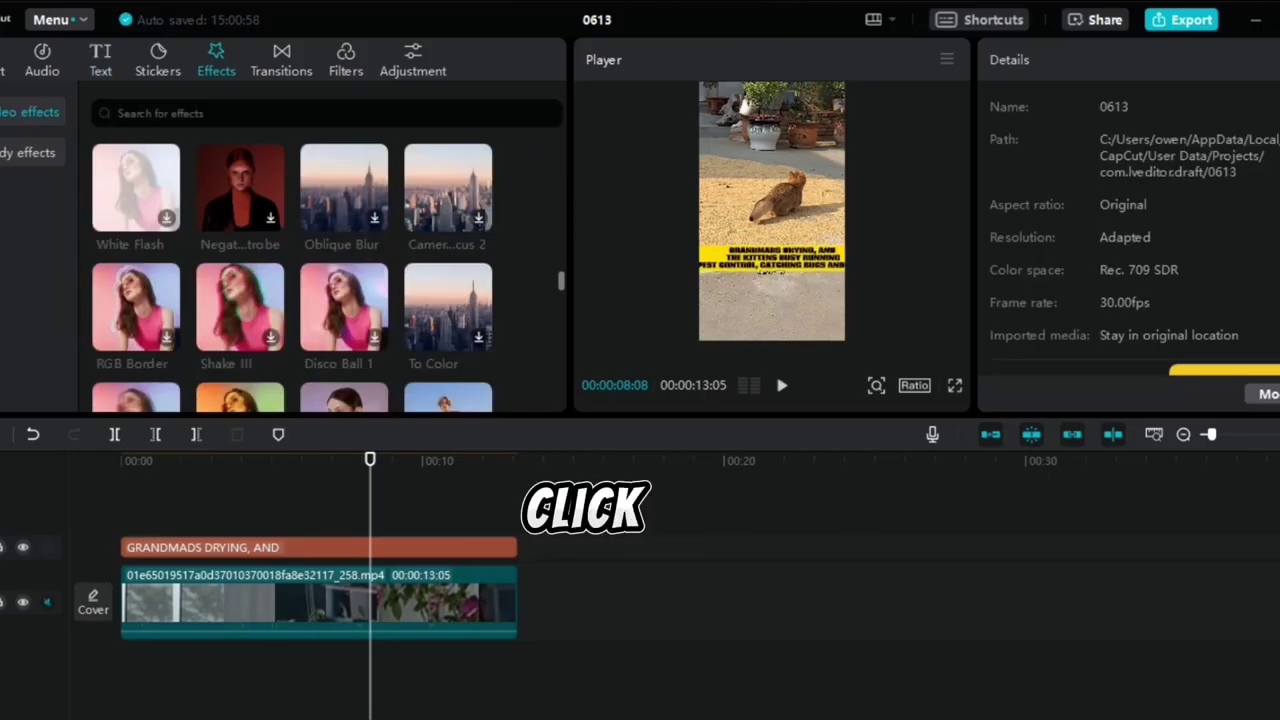
scroll(277, 380, down, 10)
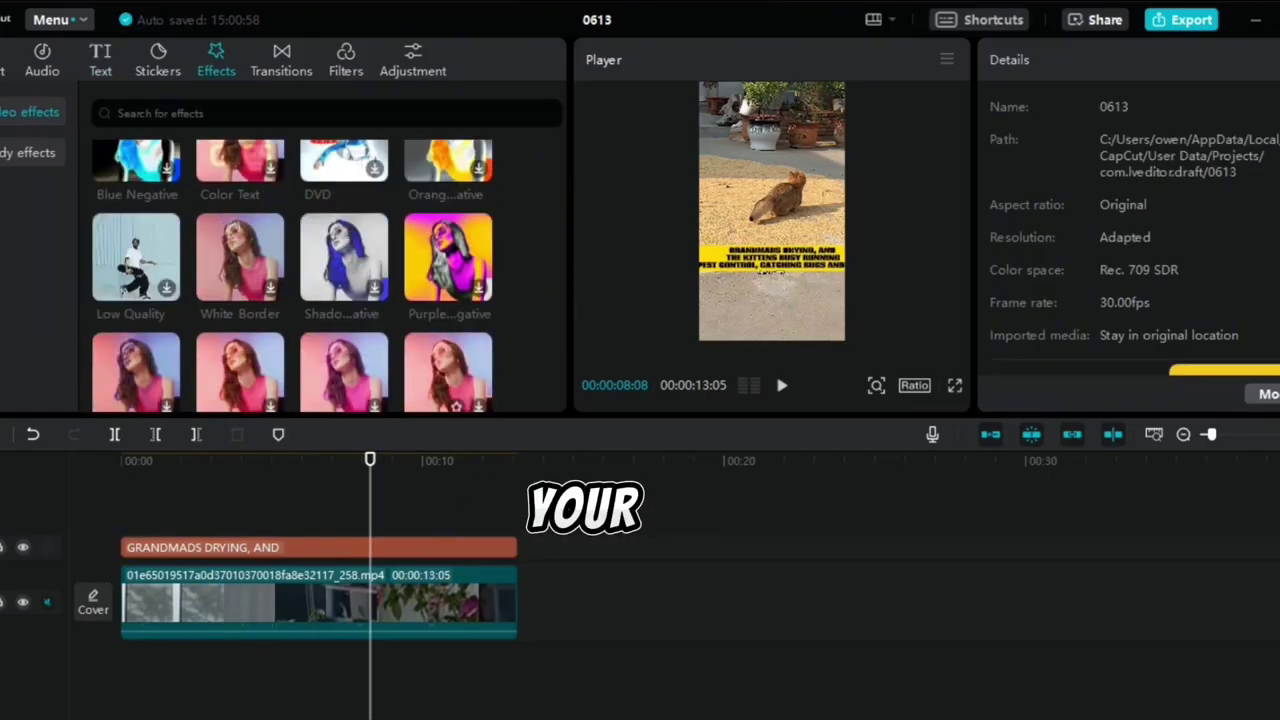
scroll(263, 262, up, 8)
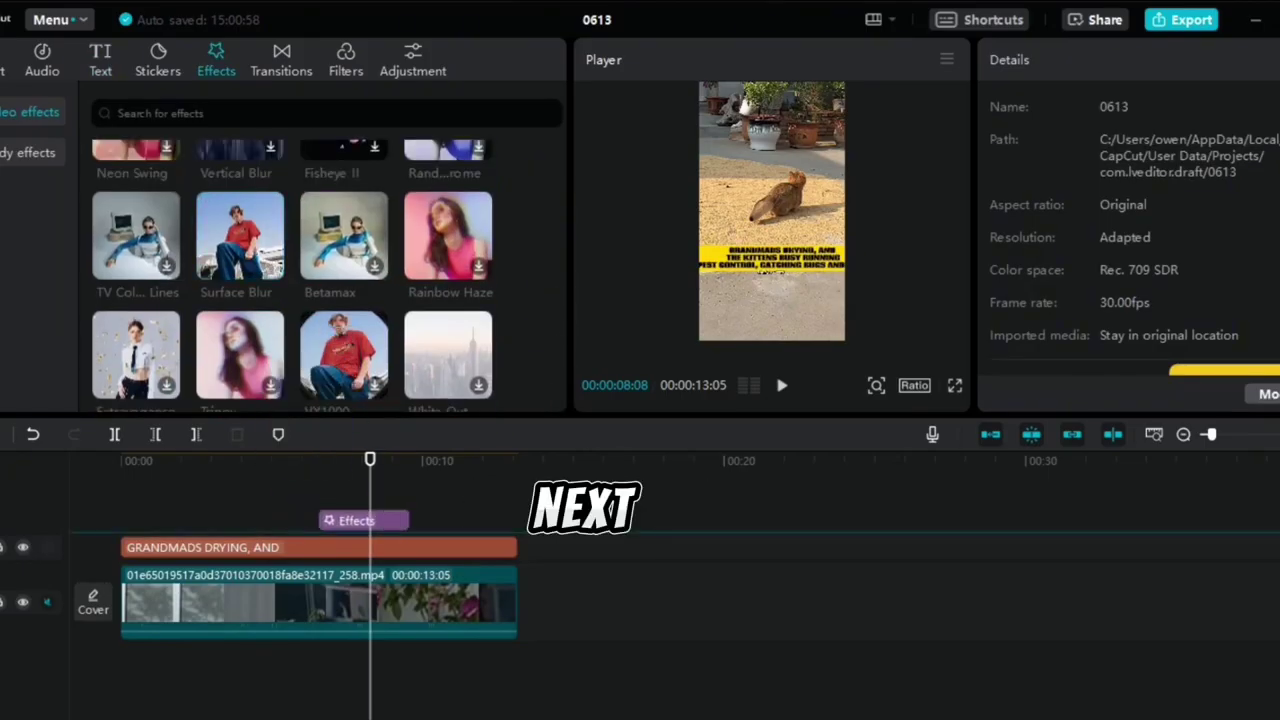
drag(364, 520, 364, 520)
drag(136, 236, 196, 516)
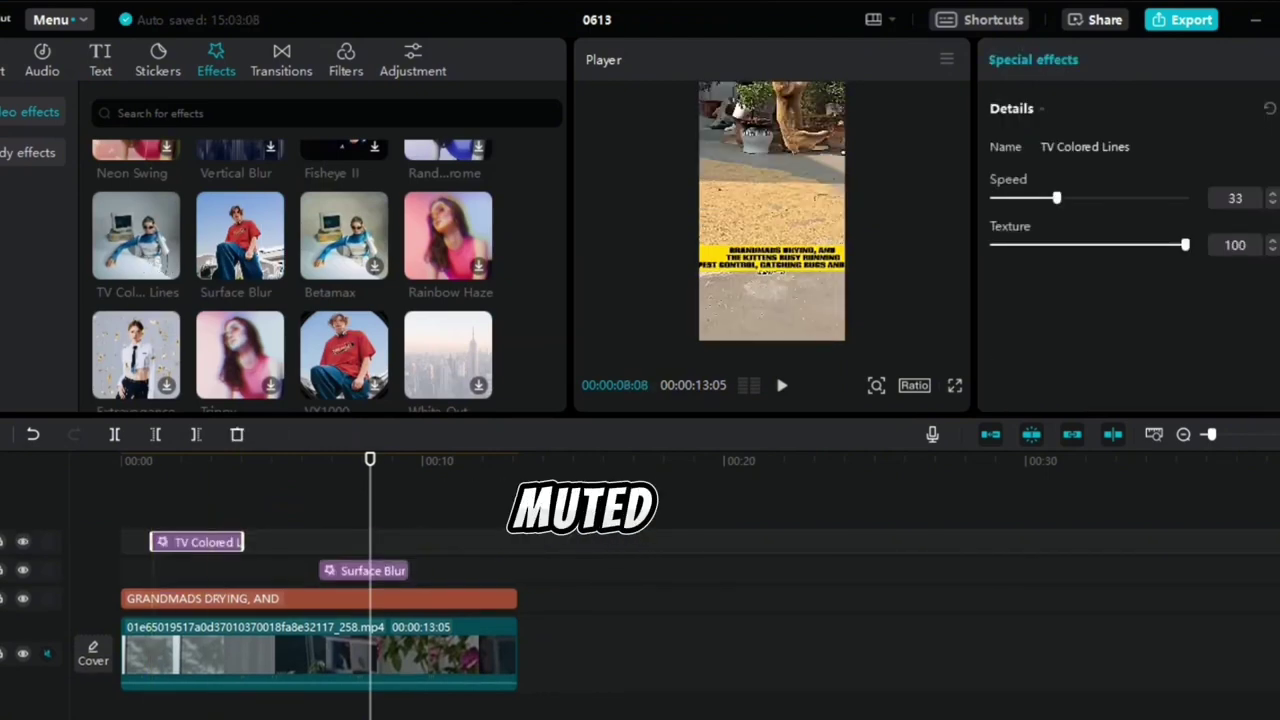
Search the music library for "HUMOR SONGS" and add the 01:23 Humor Song beneath the video, starting at 0 seconds
click(42, 60)
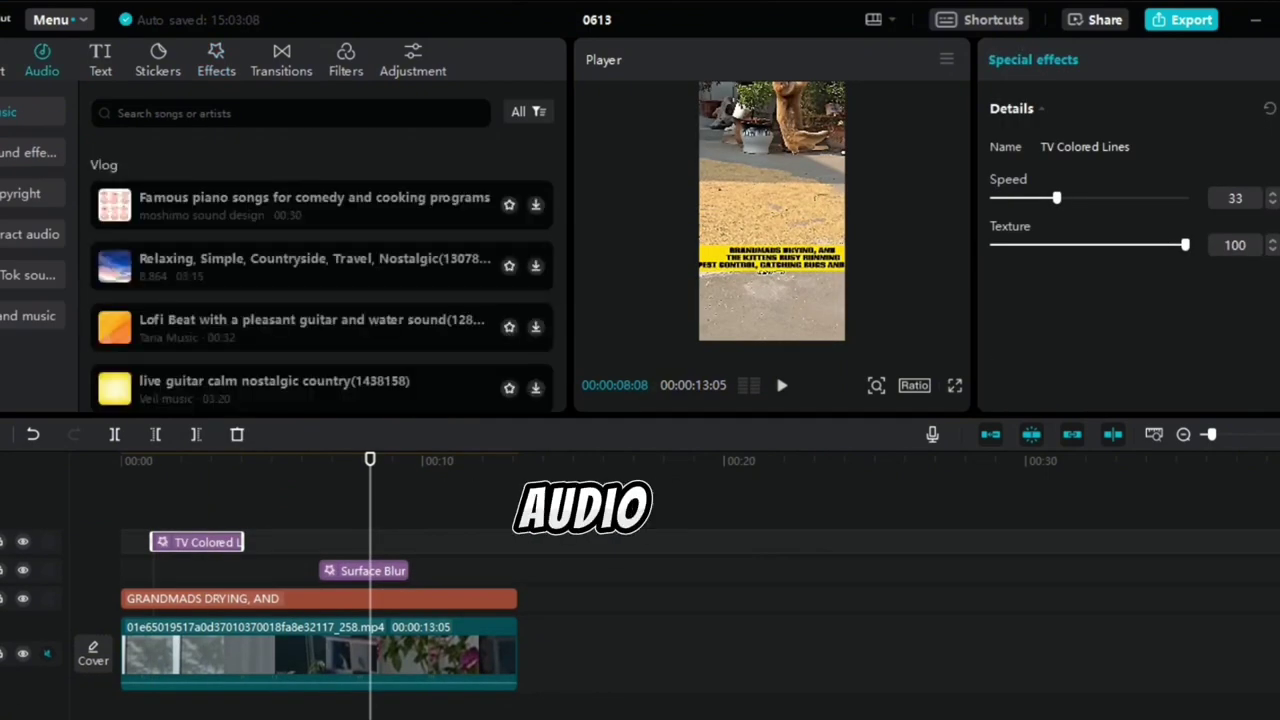
key(Return)
drag(180, 173, 692, 602)
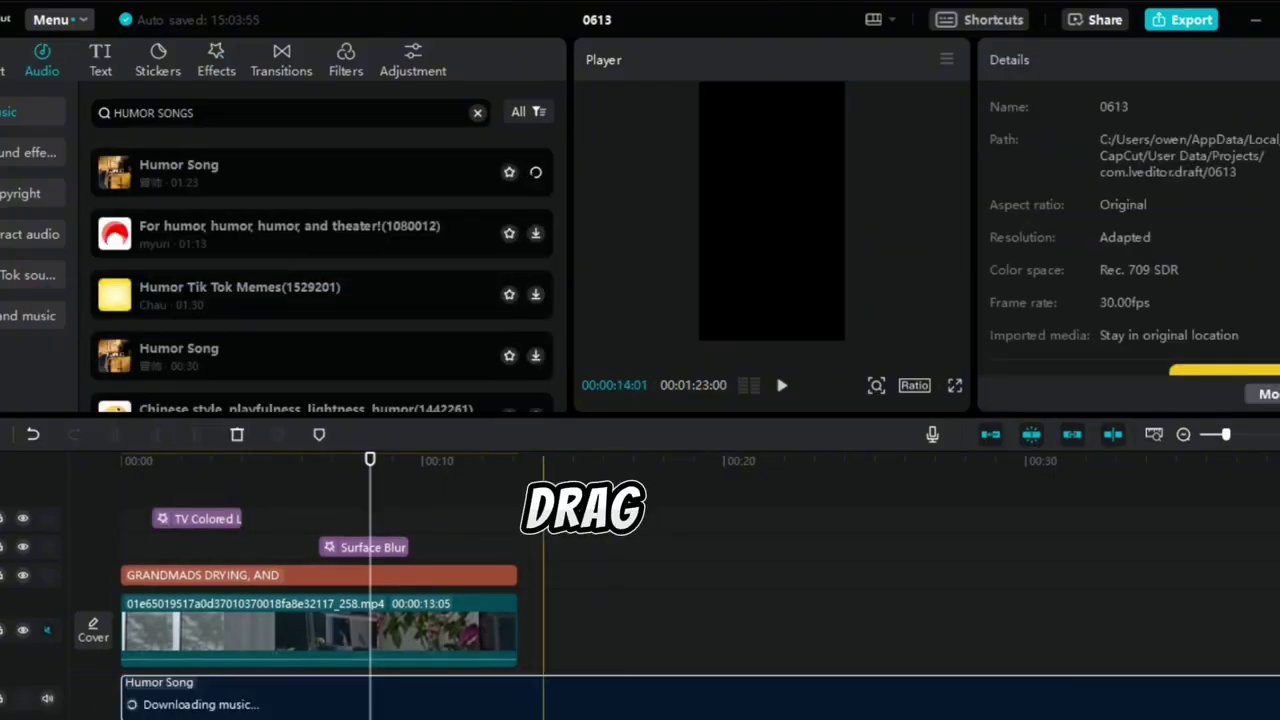
Search the sound effects for "GLITCH" and place two glitch logo sounds below the music, at about 3 and 10 seconds
click(28, 152)
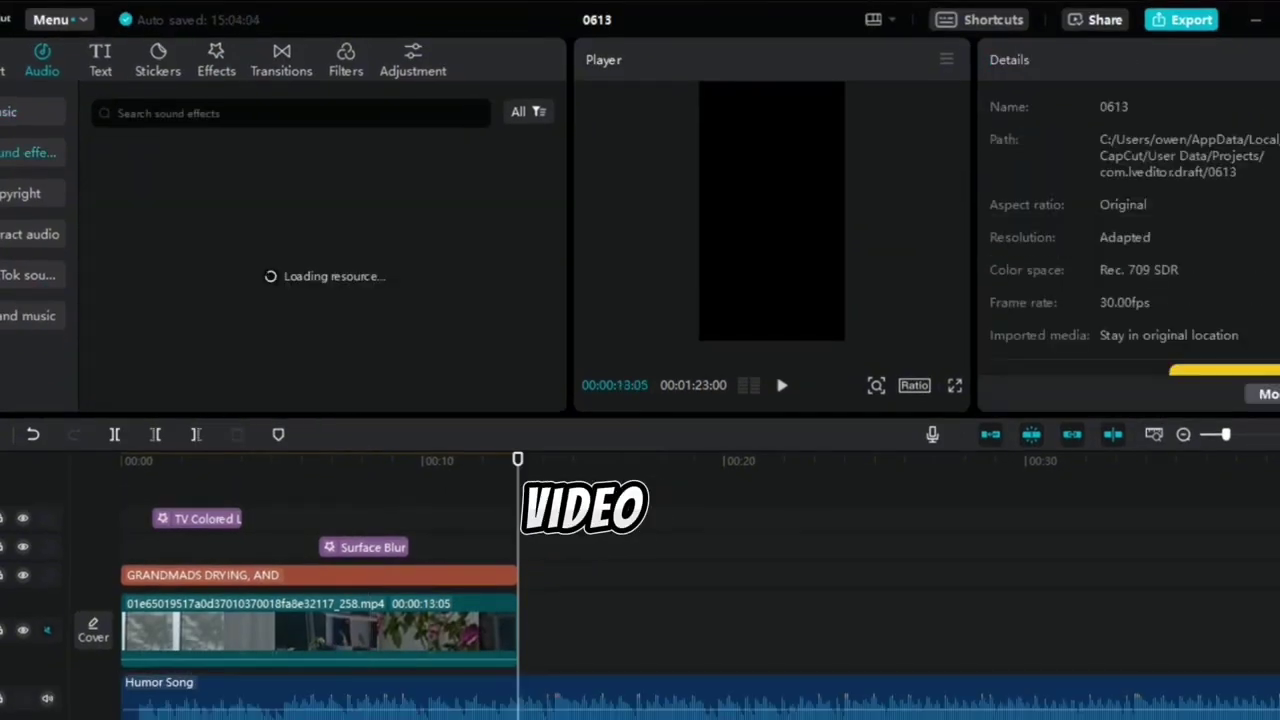
click(285, 112)
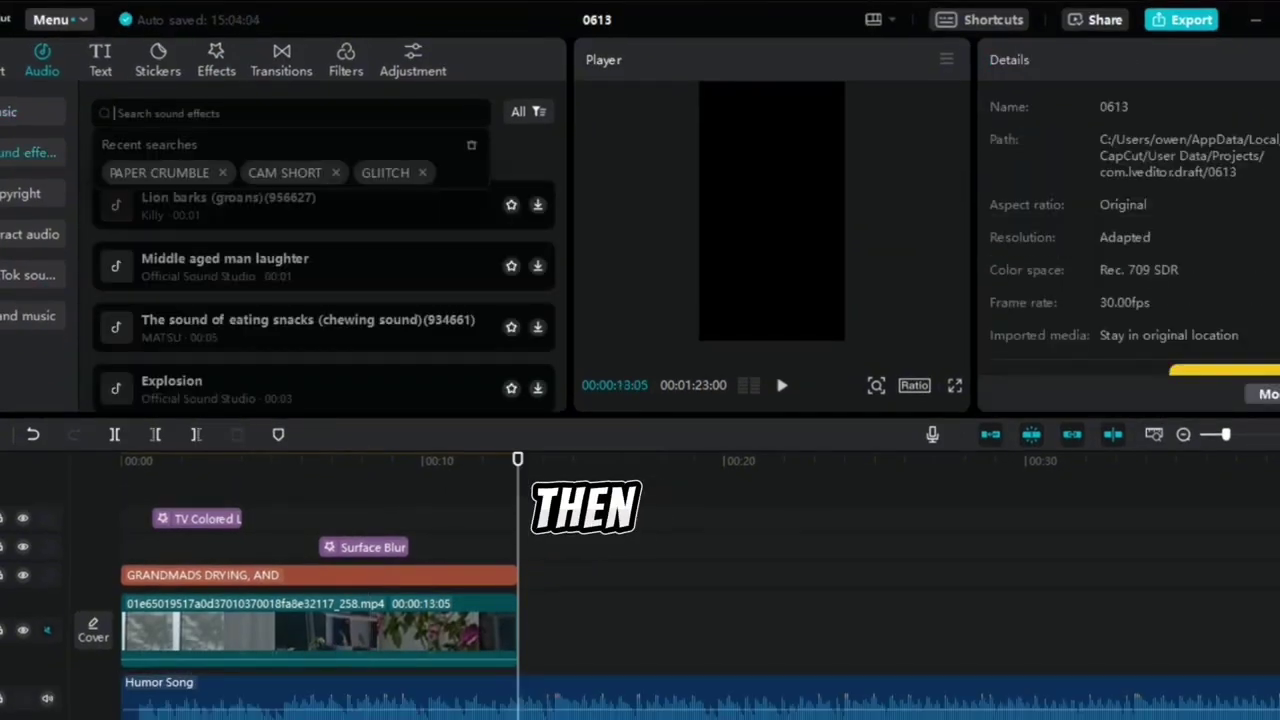
text(GLIITCG)
key(Return)
key(BackSpace)
text(H)
key(Return)
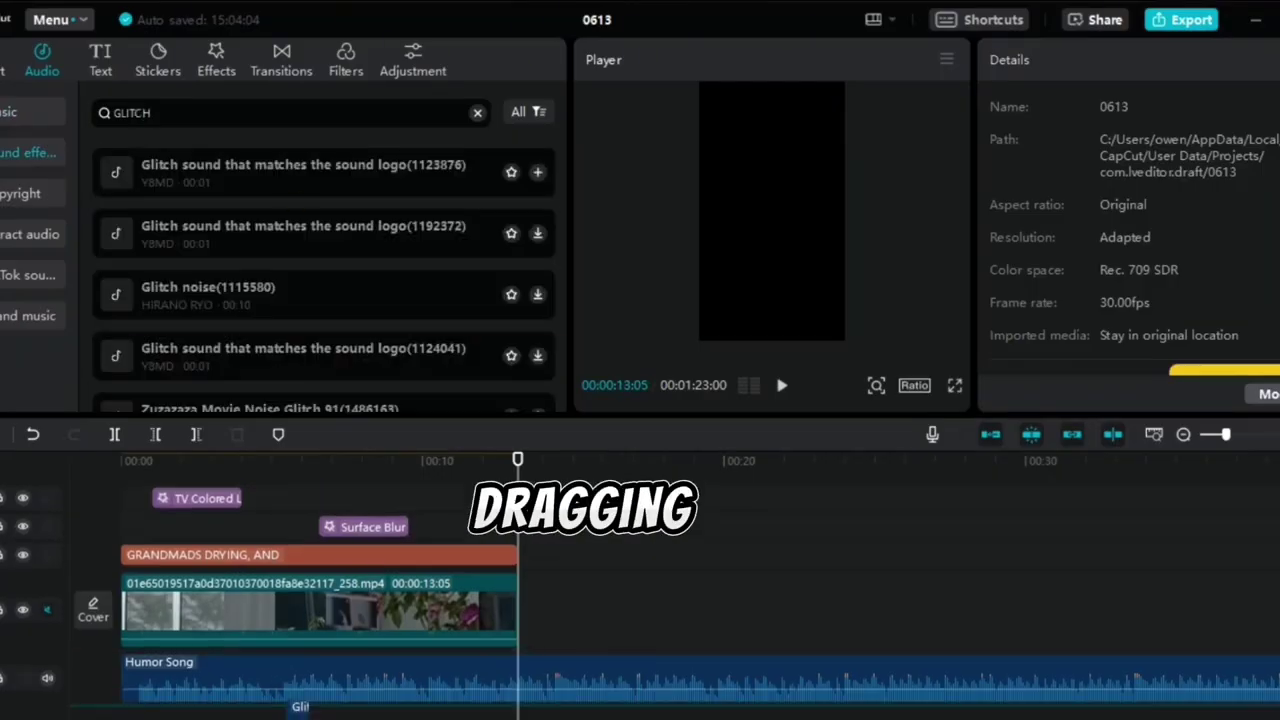
drag(300, 226, 437, 686)
Trim Humor Song so it ends with the kitten video at 00:00:13:05
click(600, 645)
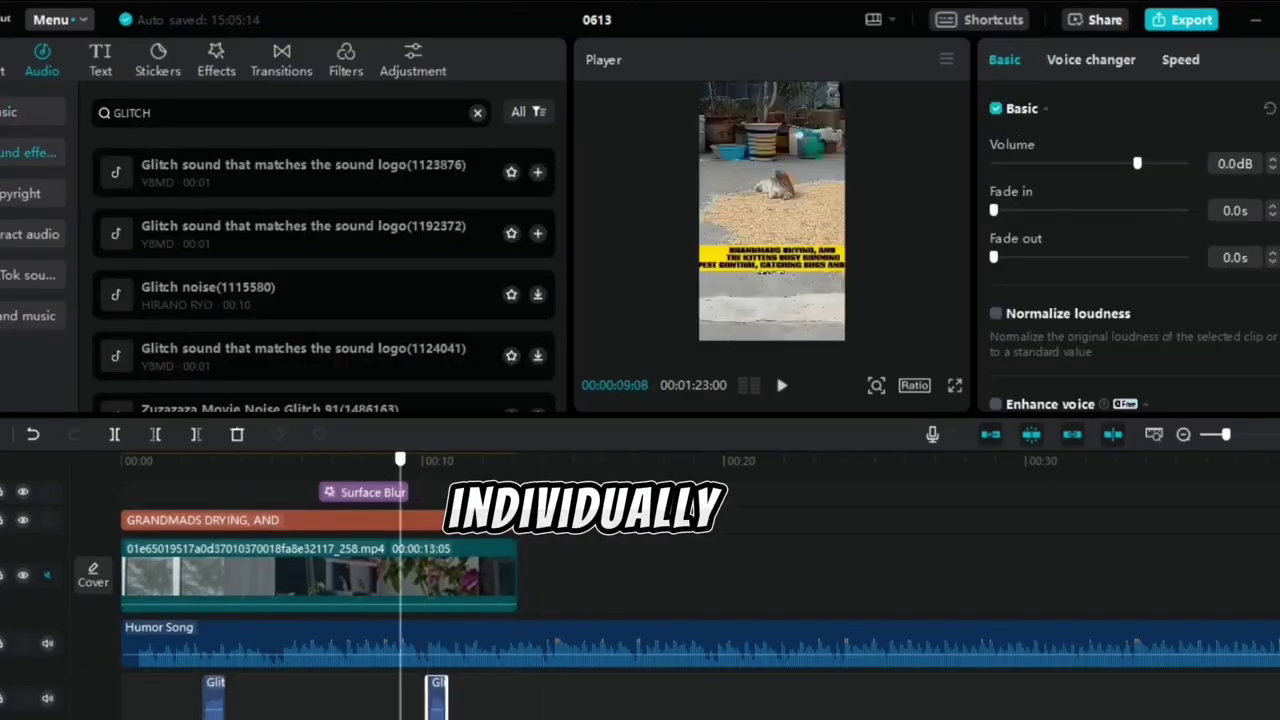
click(305, 460)
click(554, 460)
click(517, 460)
scroll(913, 570, down, 3)
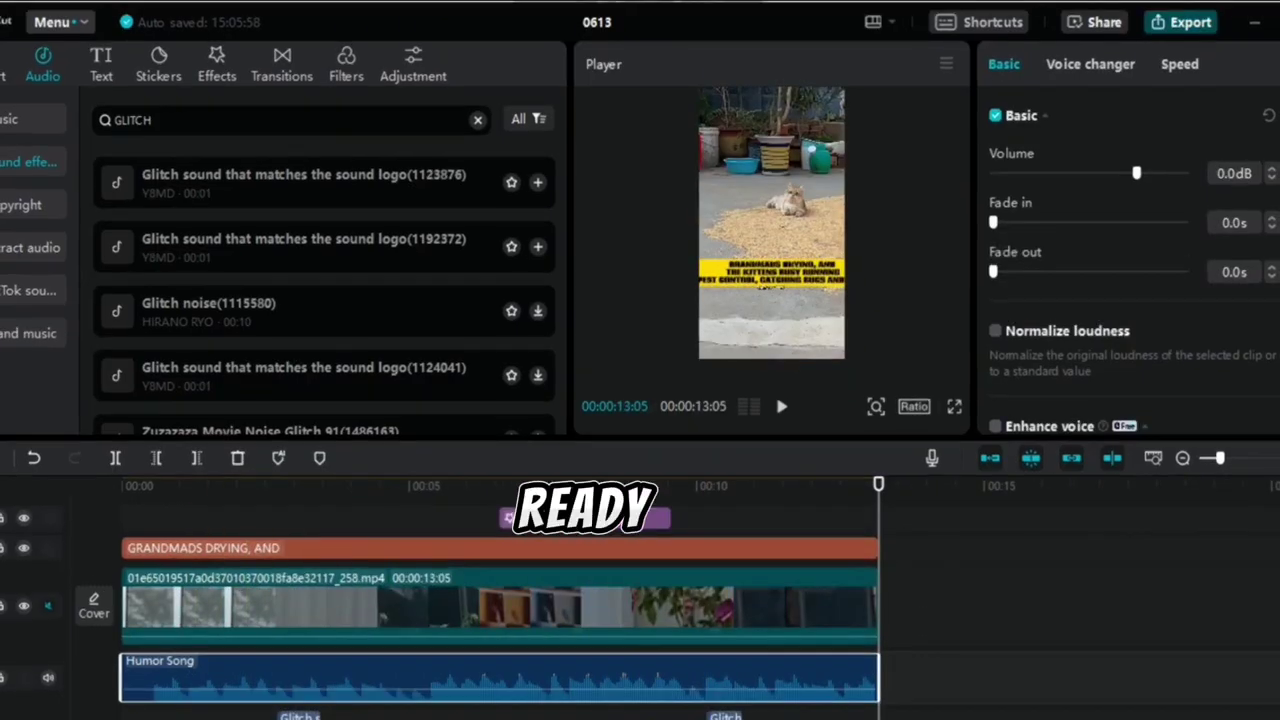
Open the export settings for project 0613
click(1181, 19)
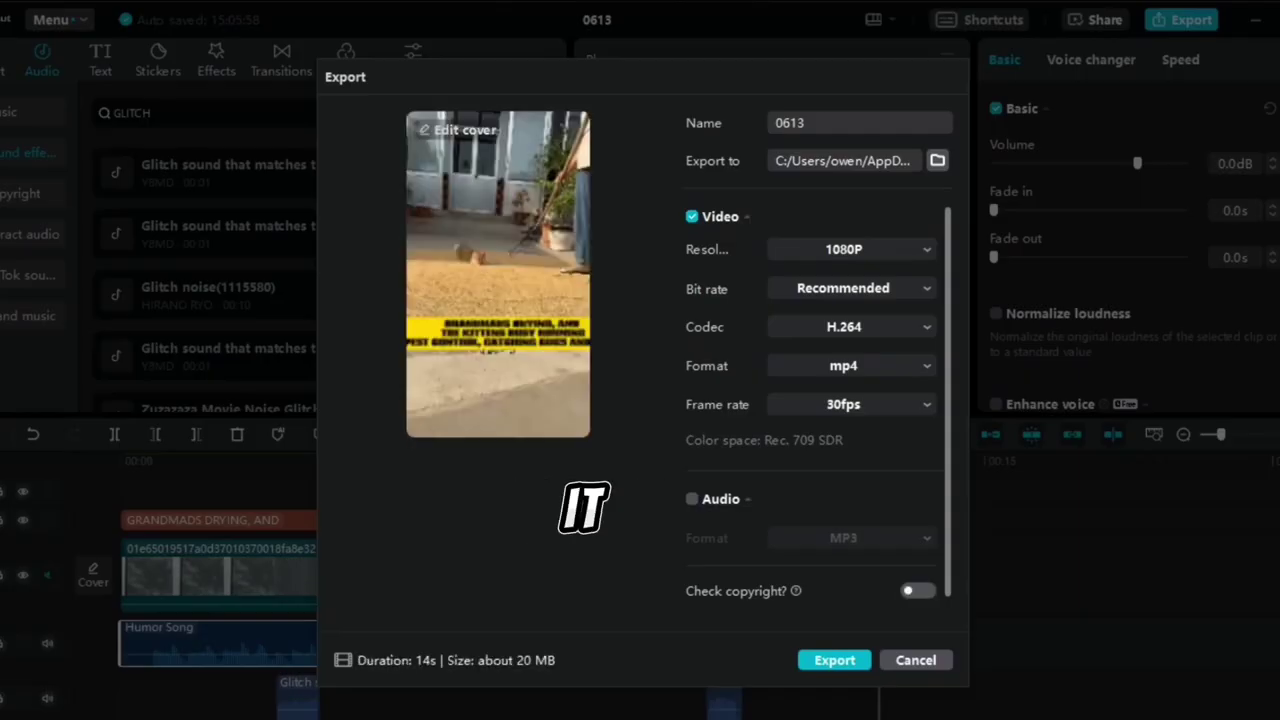